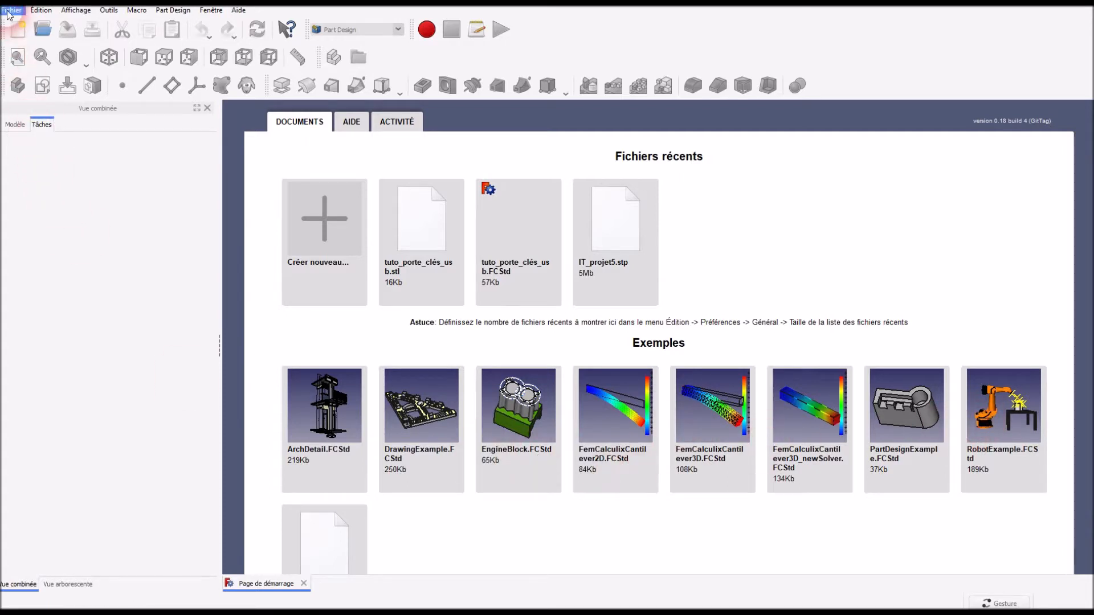
Create a new empty document and set the workbench to Part Design
click(20, 29)
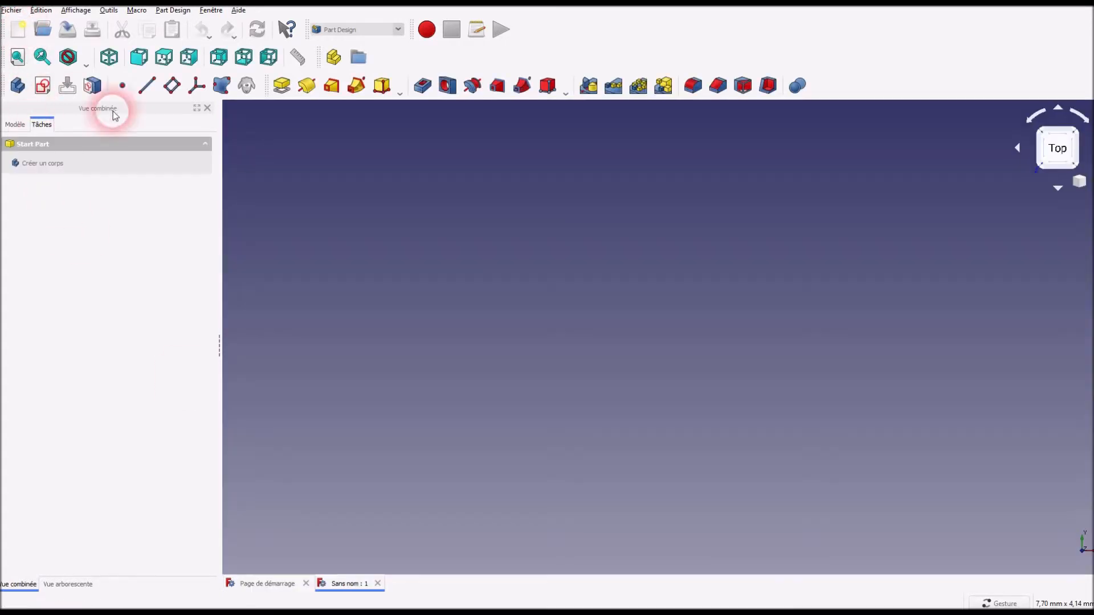
click(370, 30)
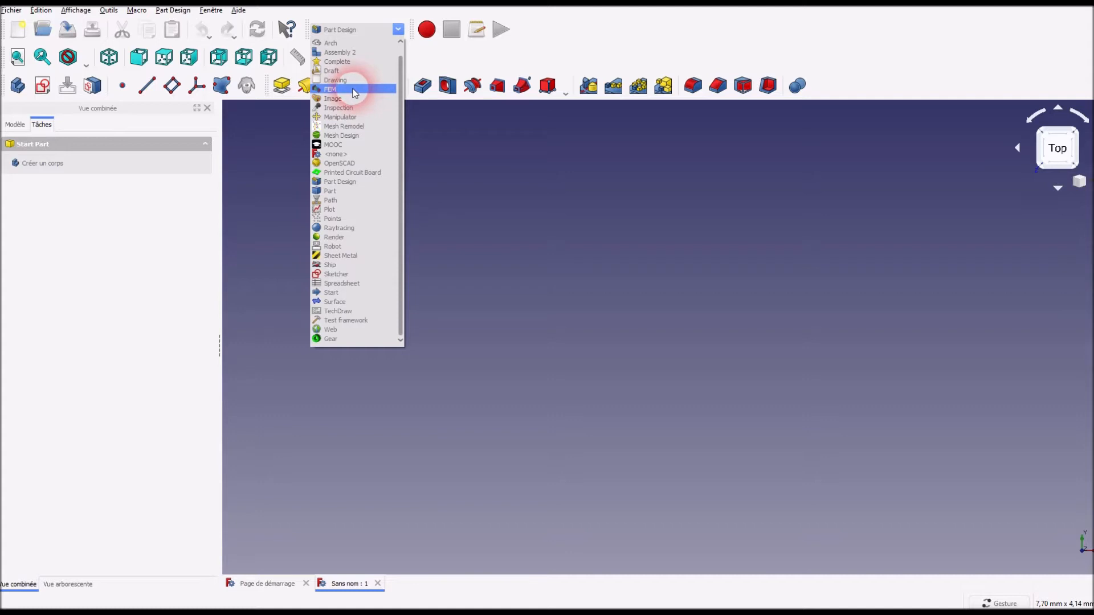
click(373, 182)
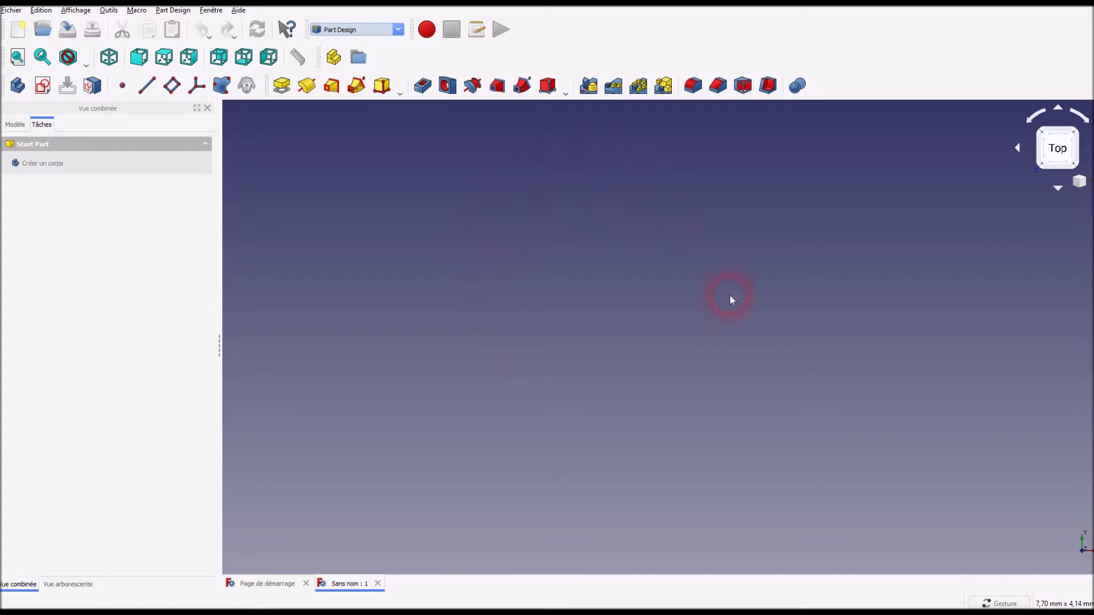
Check which navigation style is active for the 3D view
right_click(428, 251)
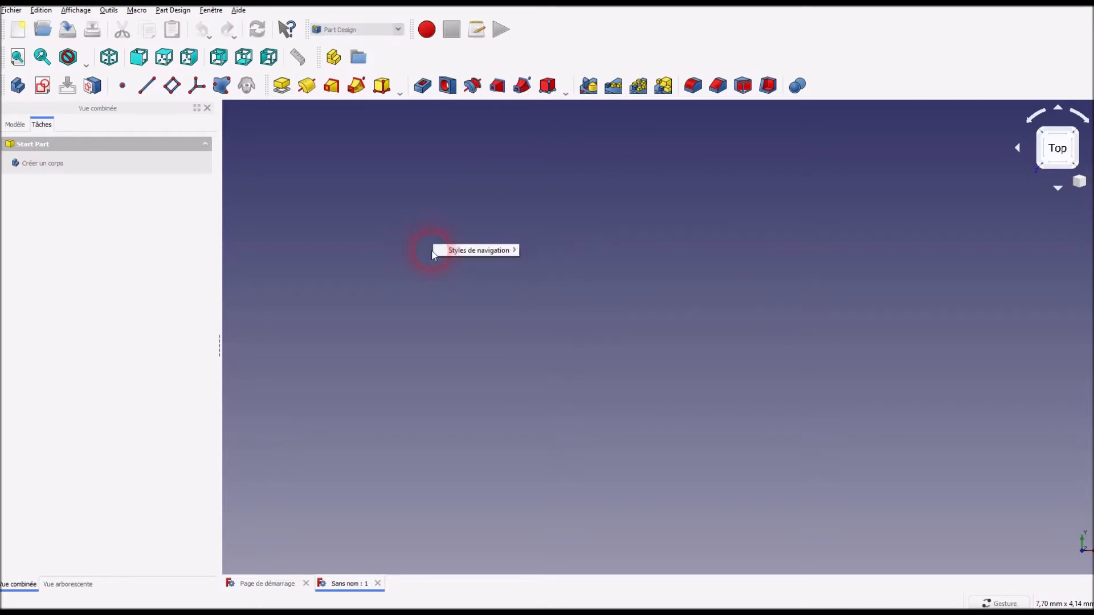
mouse_move(491, 252)
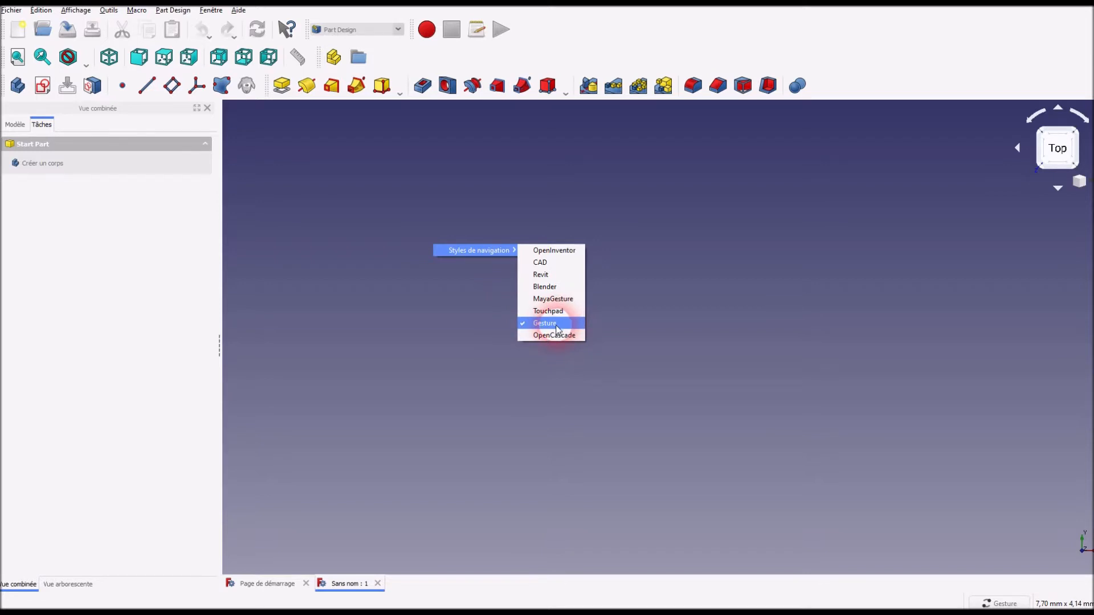
click(407, 324)
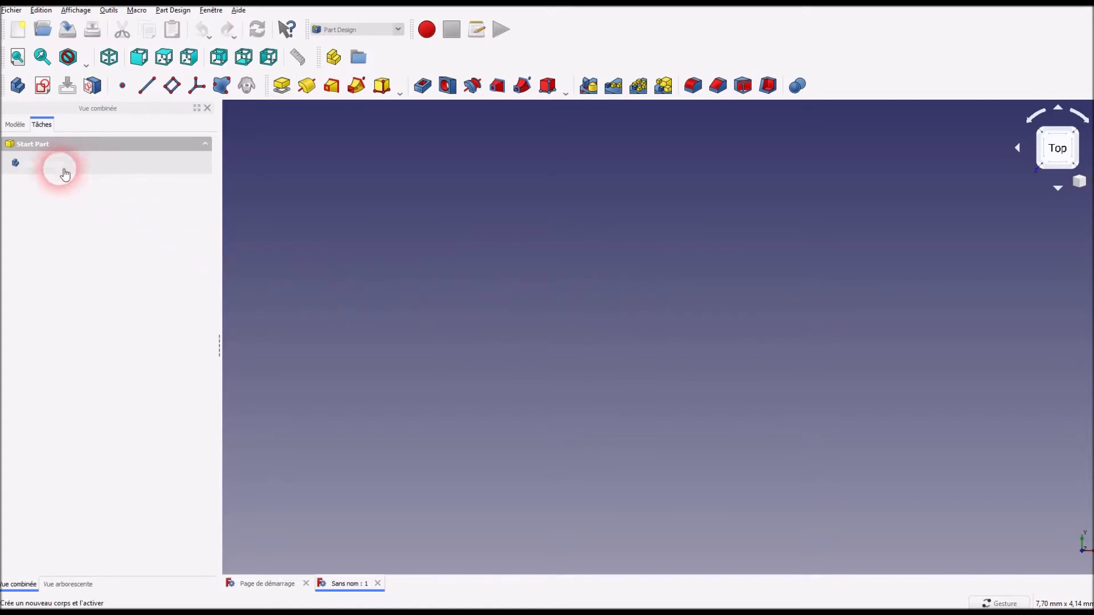
Create a new body and start a sketch on its XY plane
click(35, 171)
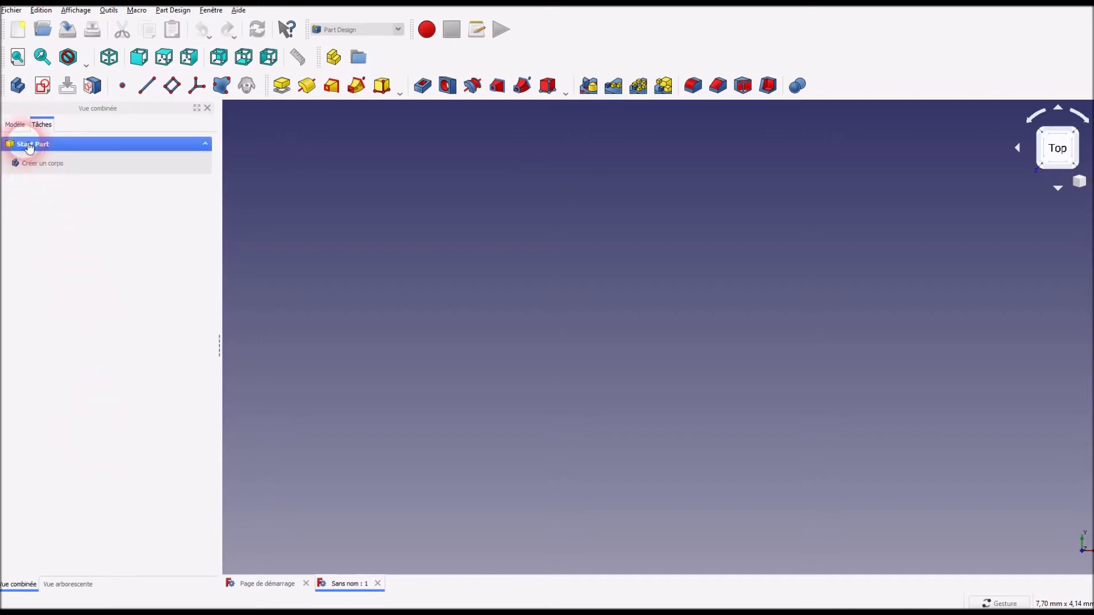
click(14, 125)
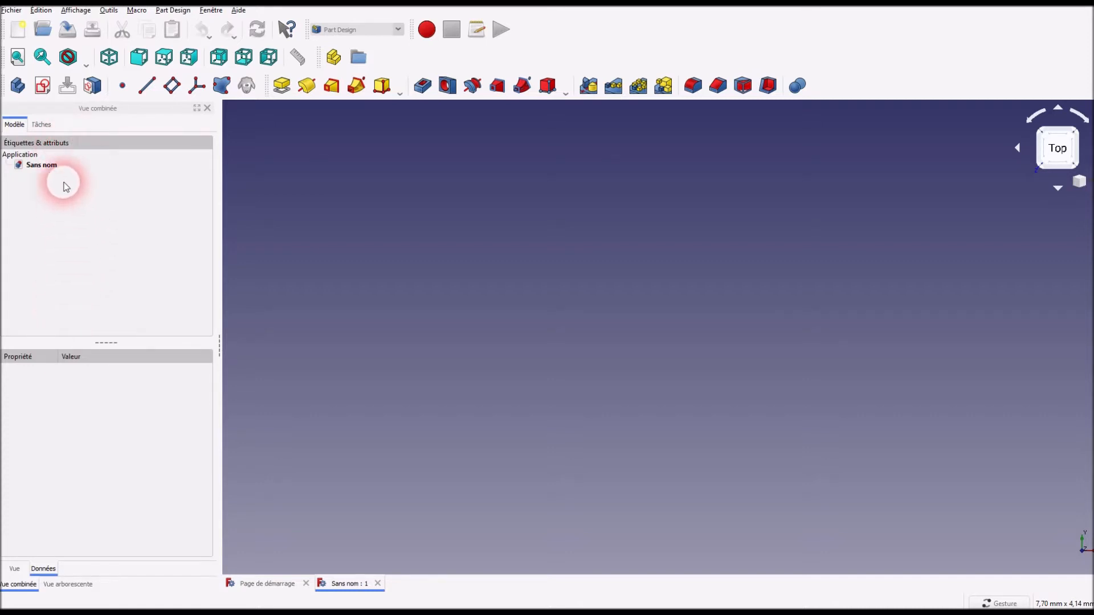
click(44, 125)
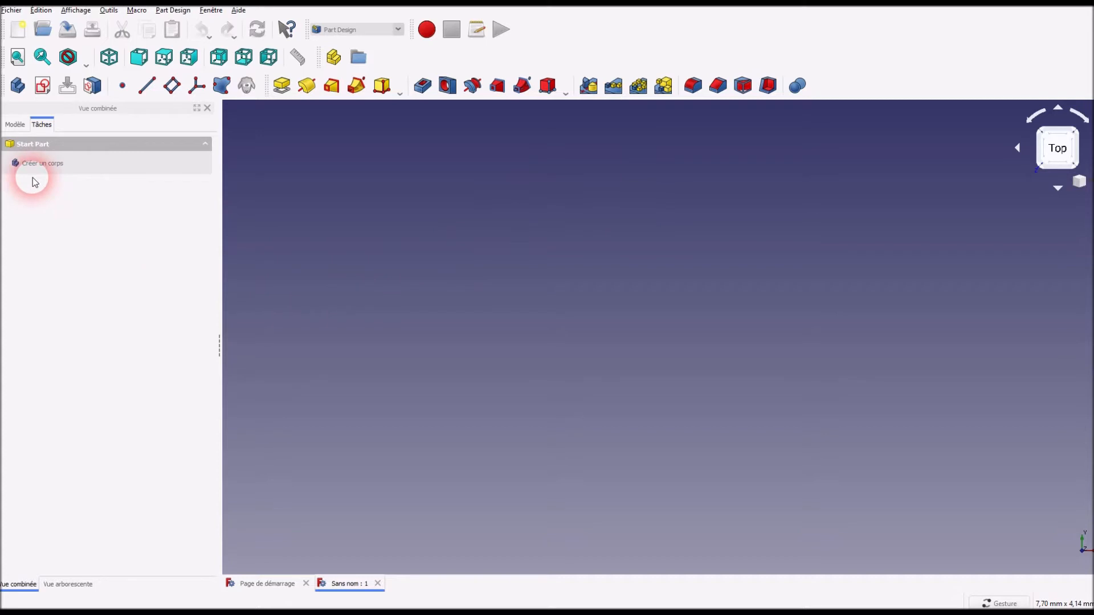
click(41, 165)
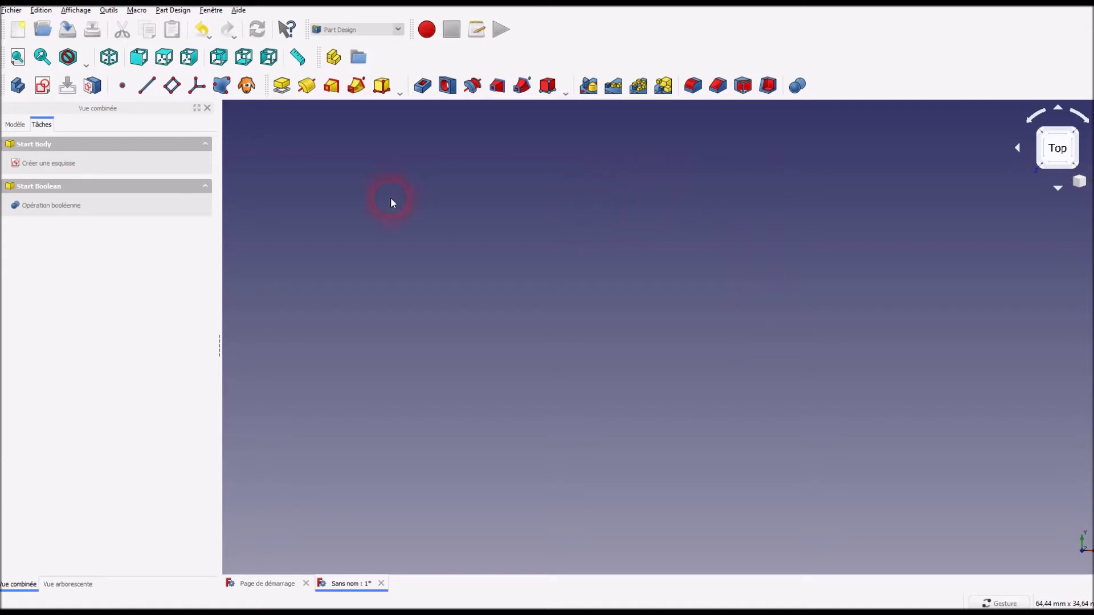
click(67, 165)
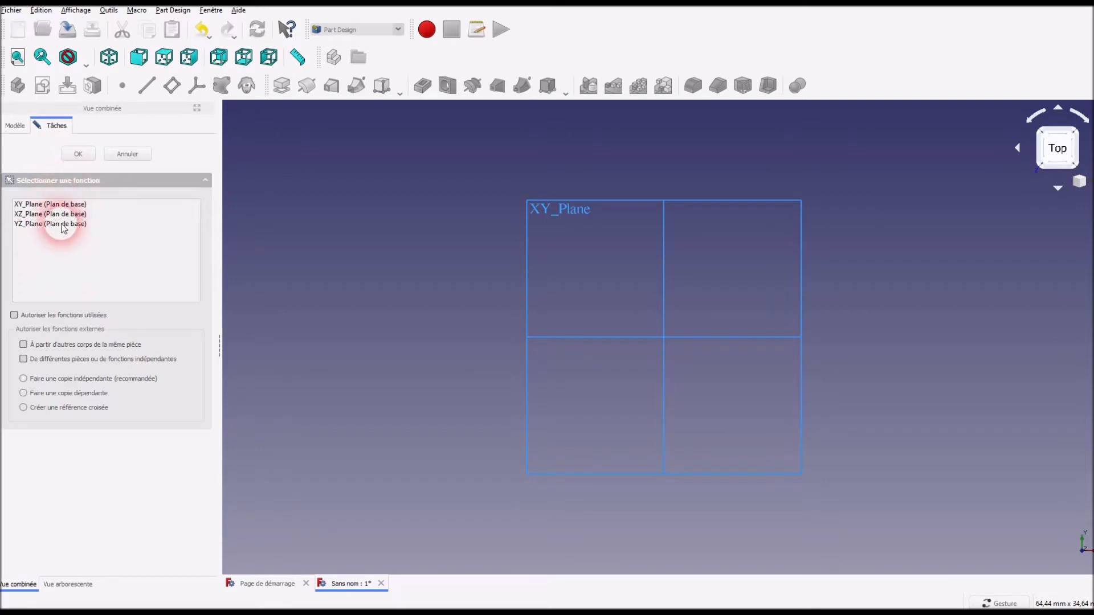
click(62, 206)
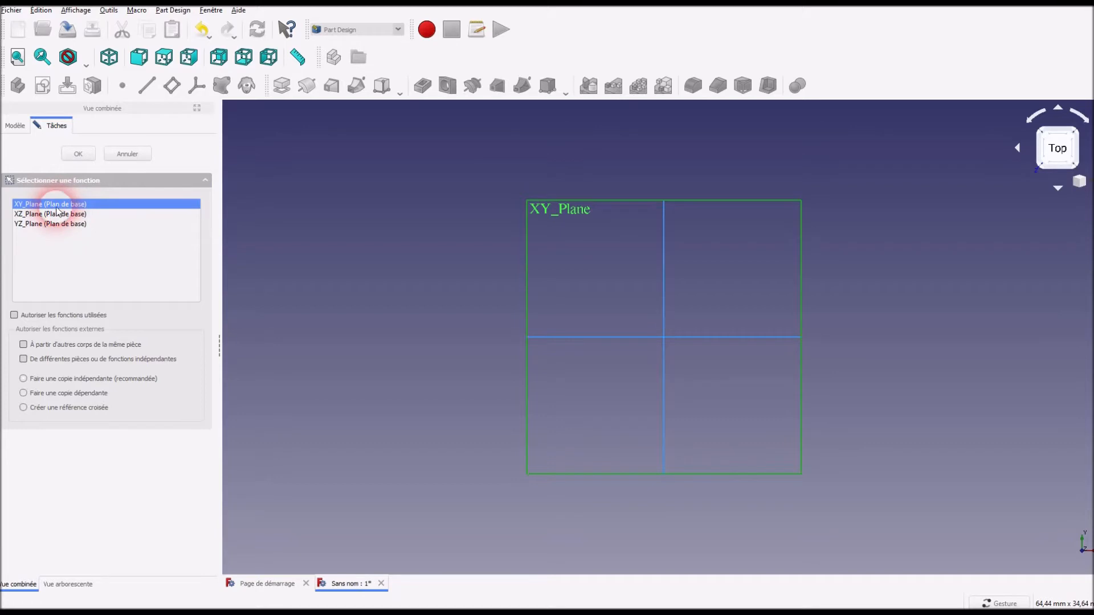
click(79, 155)
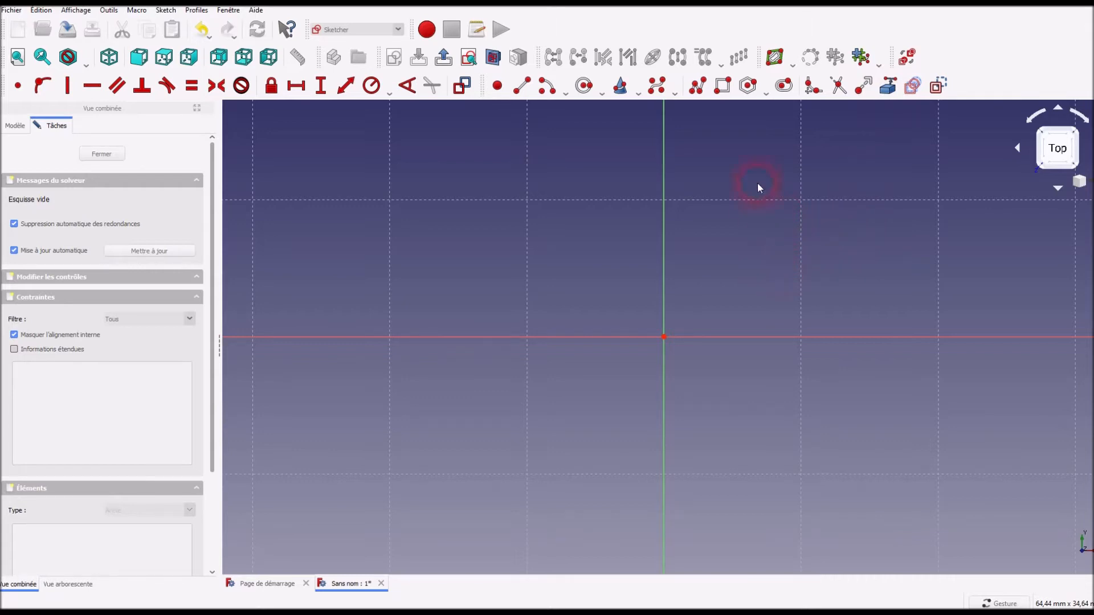
Sketch a rectangle about 22 mm wide, with its lower-left corner on the origin
click(723, 86)
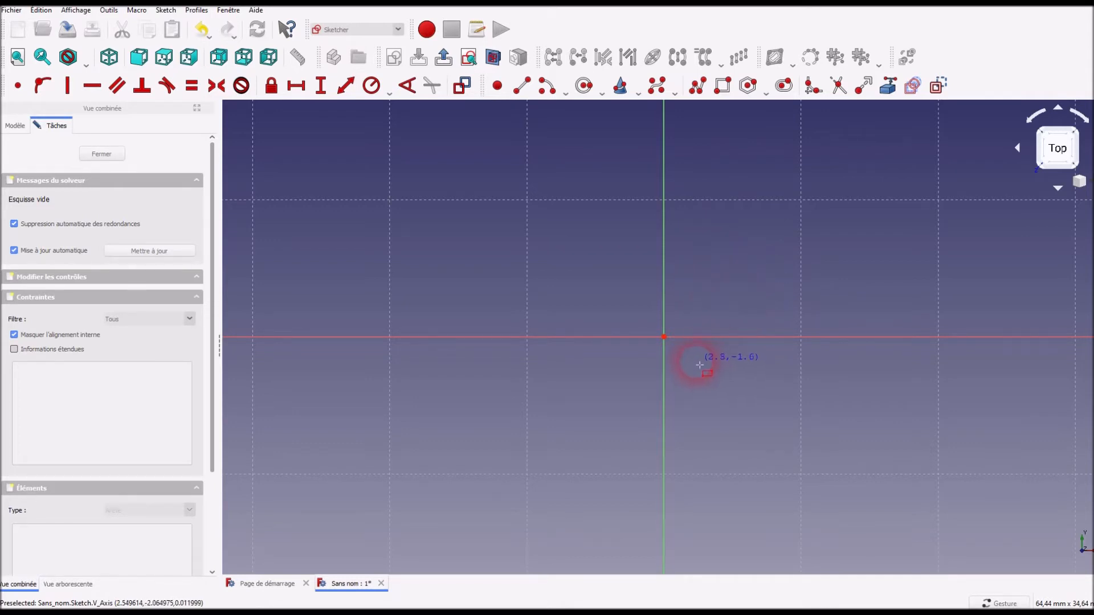
click(665, 338)
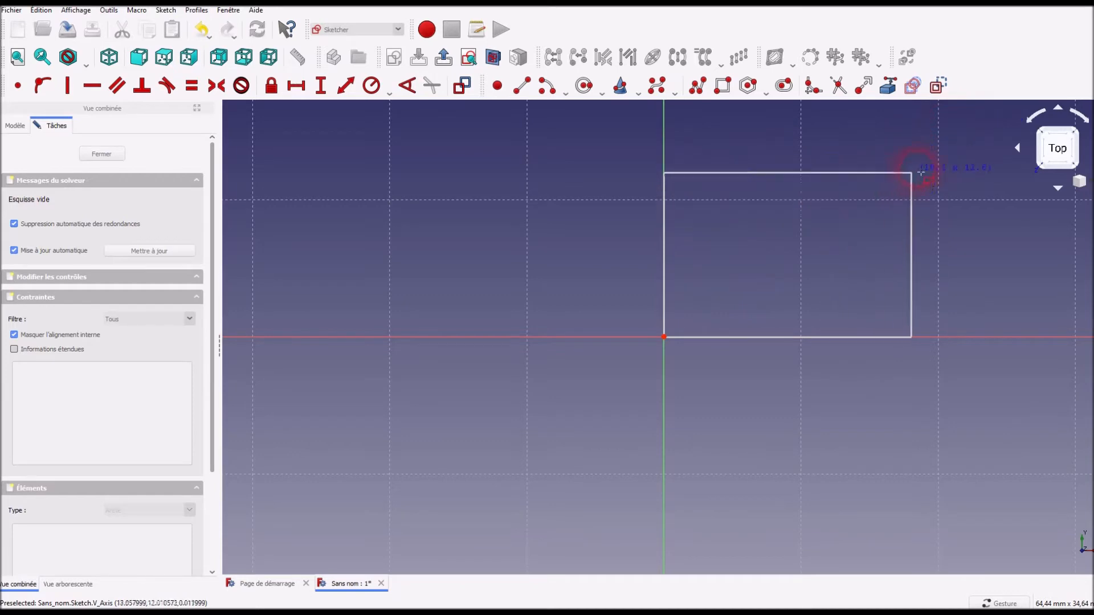
click(963, 138)
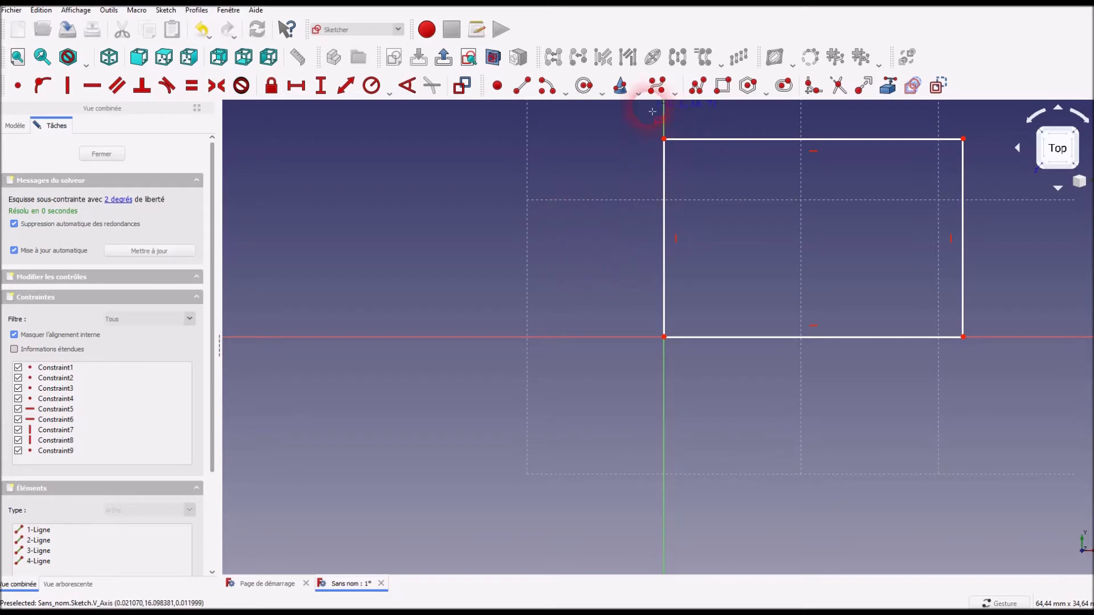
right_click(566, 252)
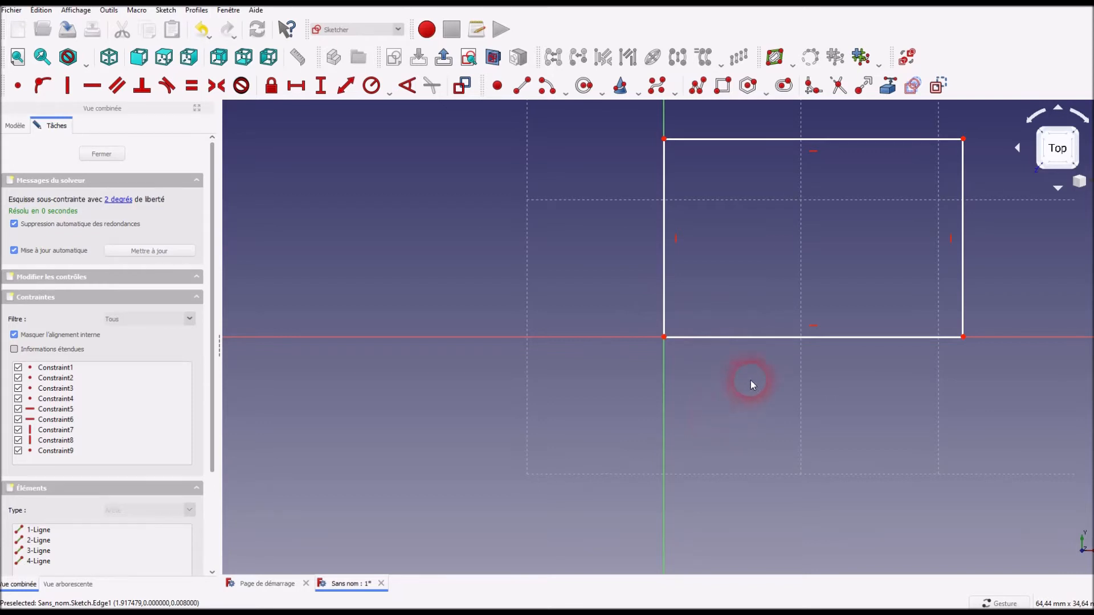
Constrain the rectangle's horizontal length to 100 mm and its vertical length to 50 mm
click(296, 86)
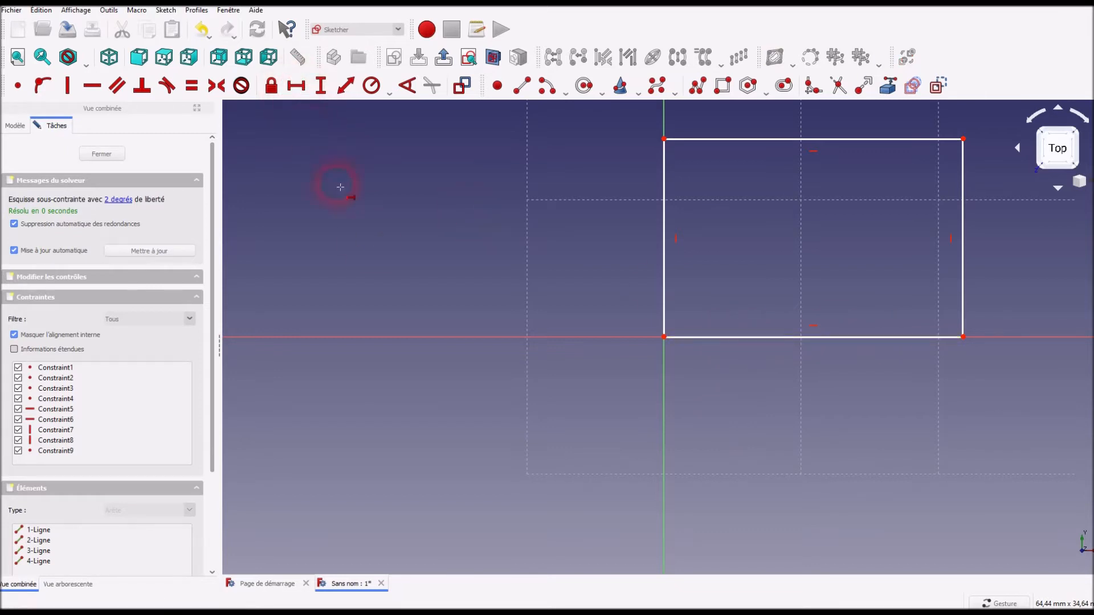
click(800, 340)
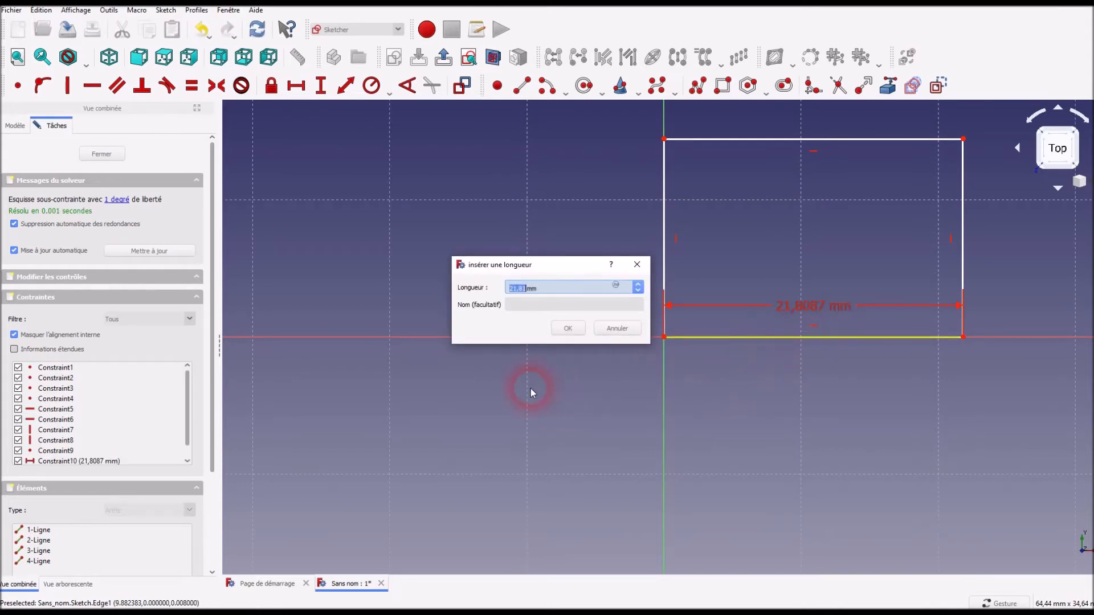
text(100)
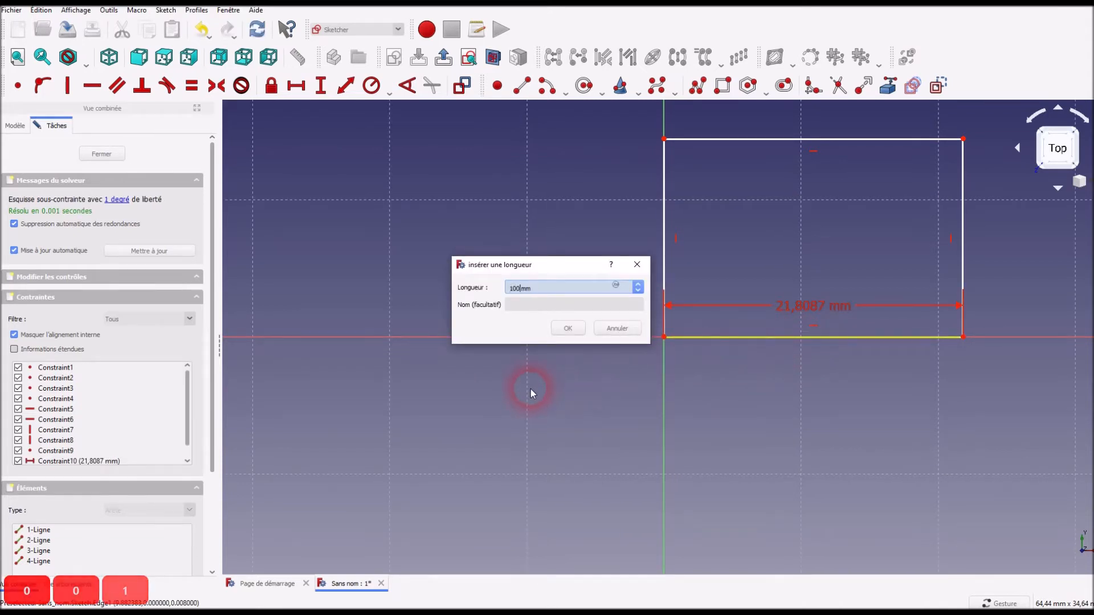
key(Return)
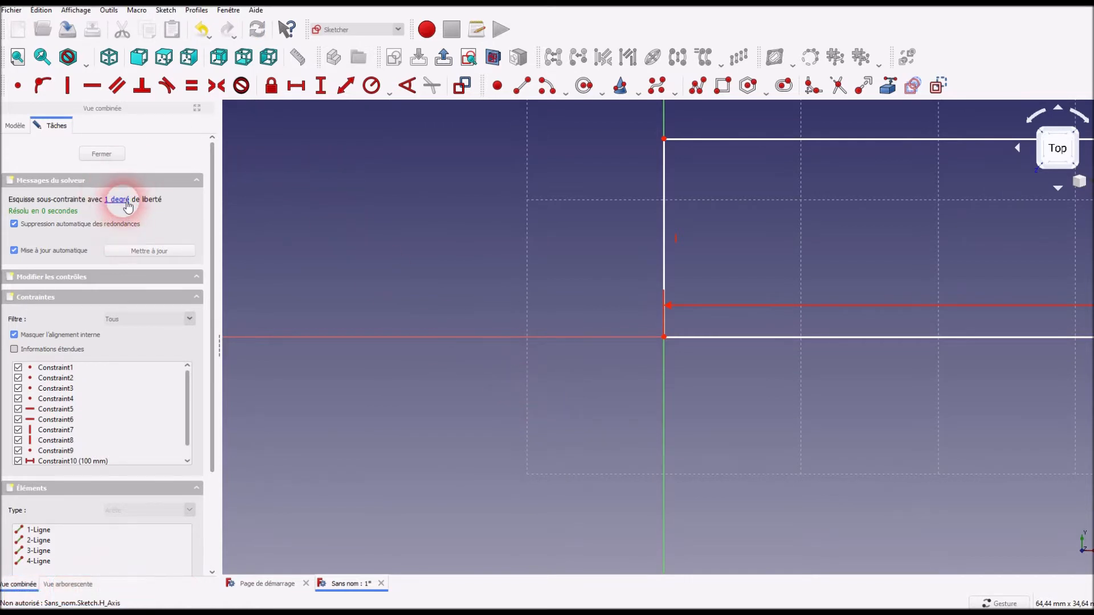
click(316, 88)
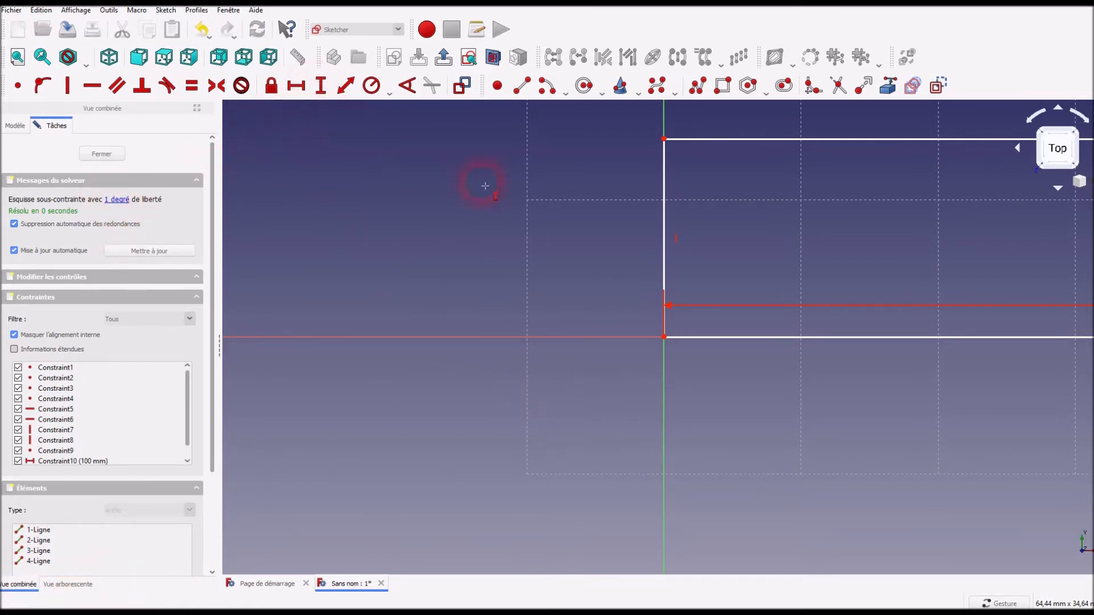
click(664, 207)
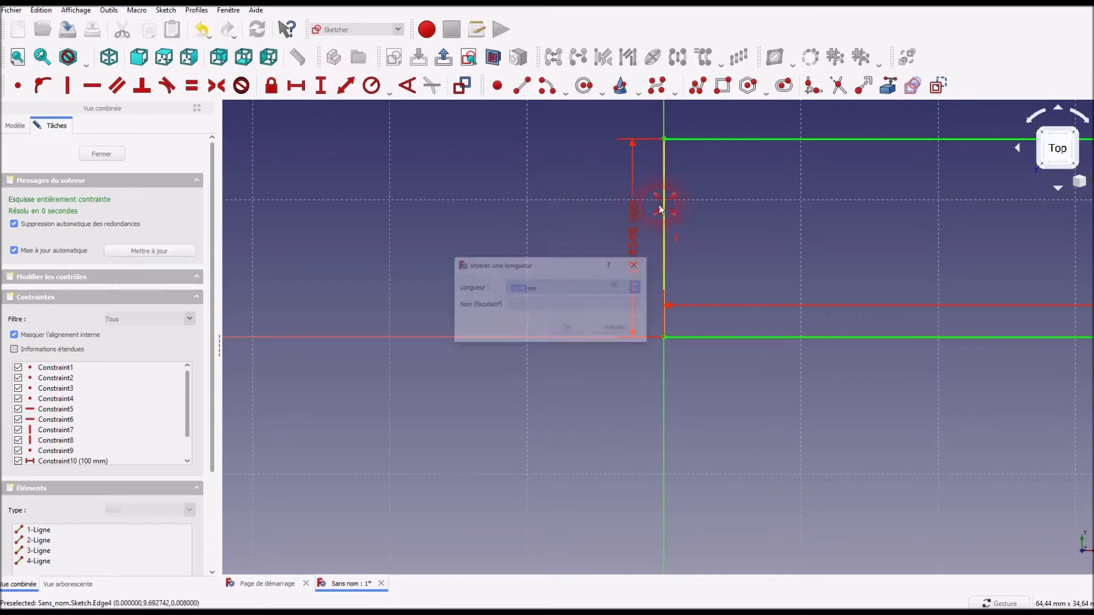
text(50)
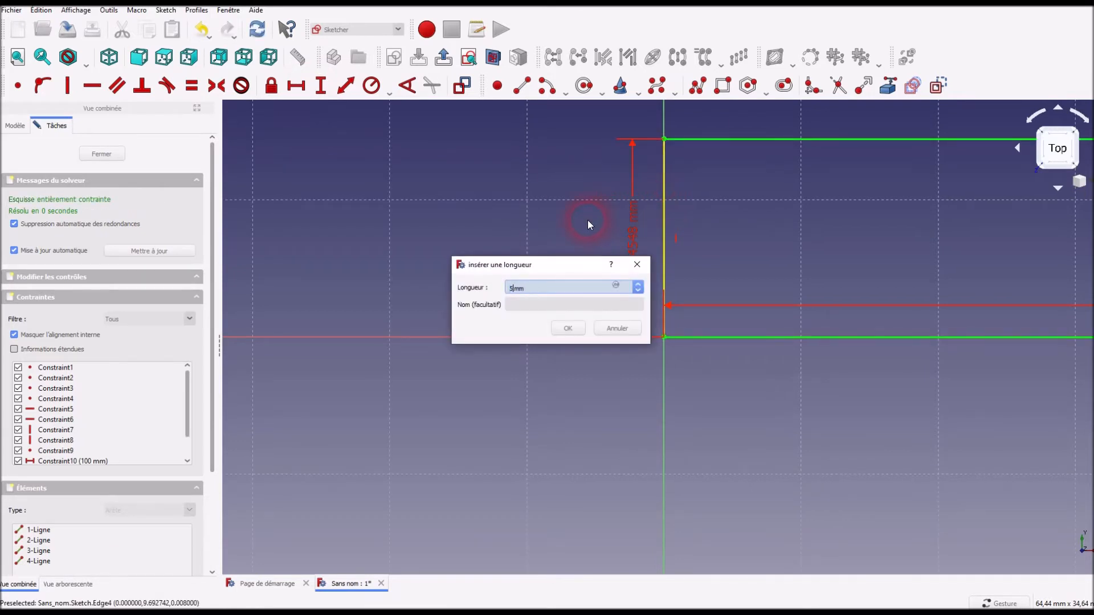
key(Return)
Reposition the two dimensions outside the rectangle, below it and to its left, and close the sketch
scroll(591, 295, down, 5)
scroll(593, 297, down, 4)
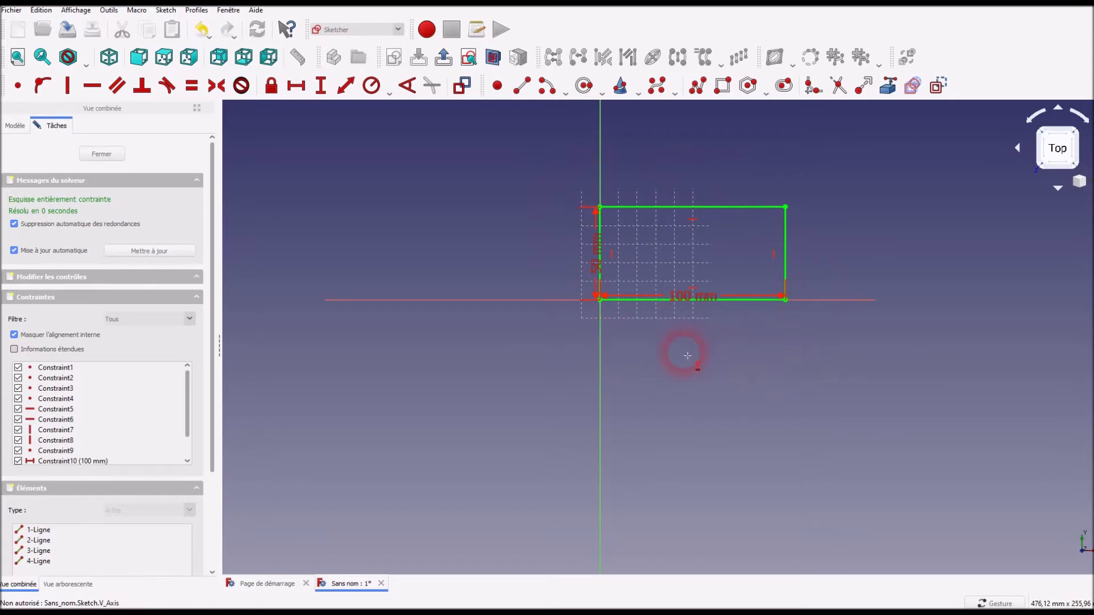
drag(671, 295, 682, 317)
drag(593, 270, 579, 249)
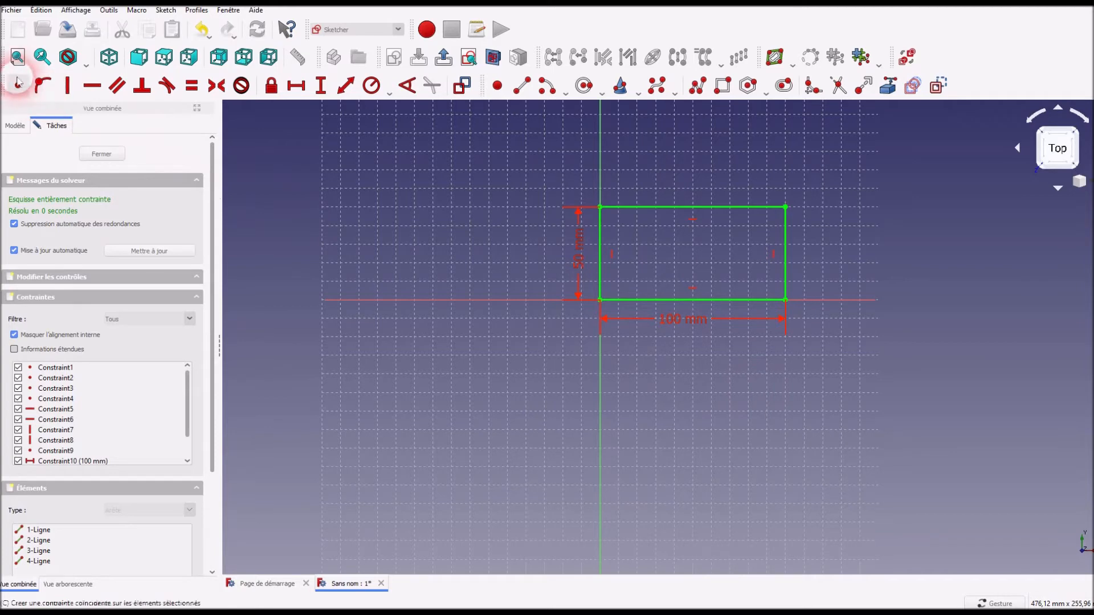
click(18, 58)
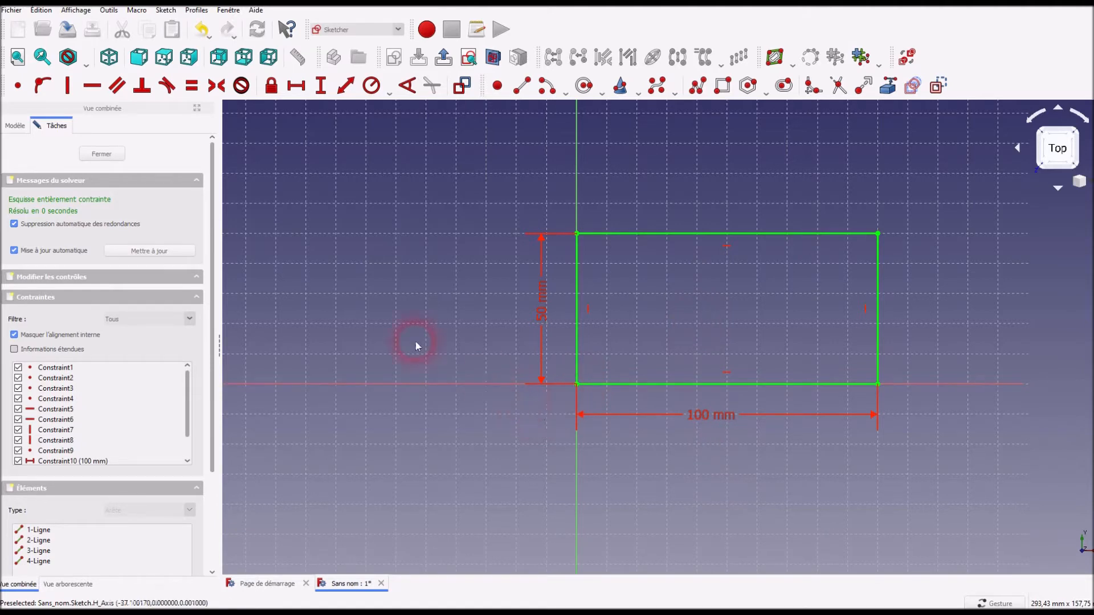
click(102, 154)
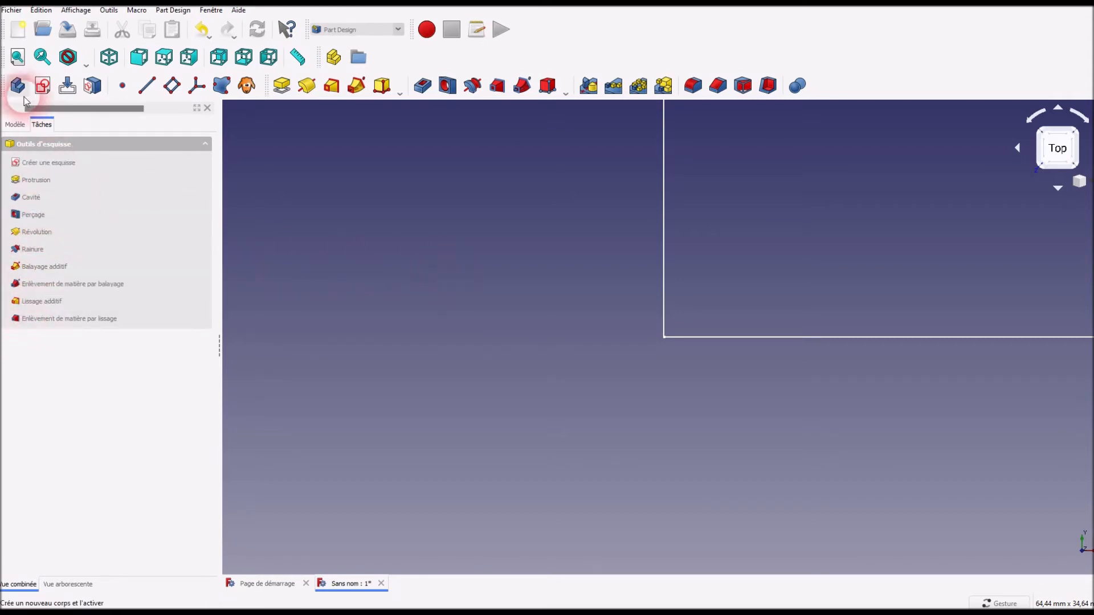
Pad the rectangle sketch to a length of 3 mm
click(16, 126)
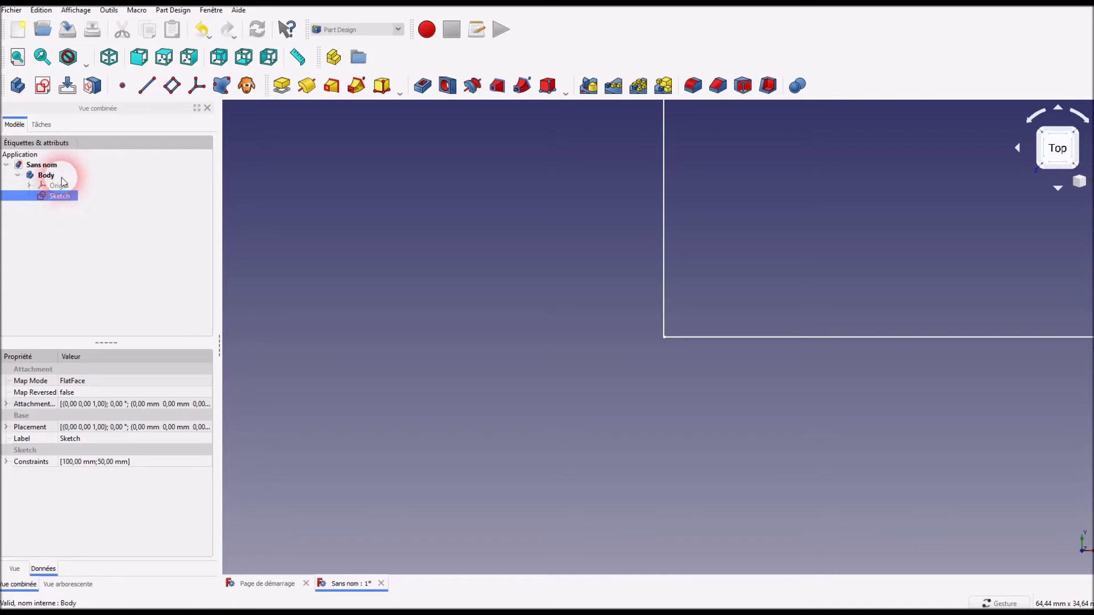
click(41, 124)
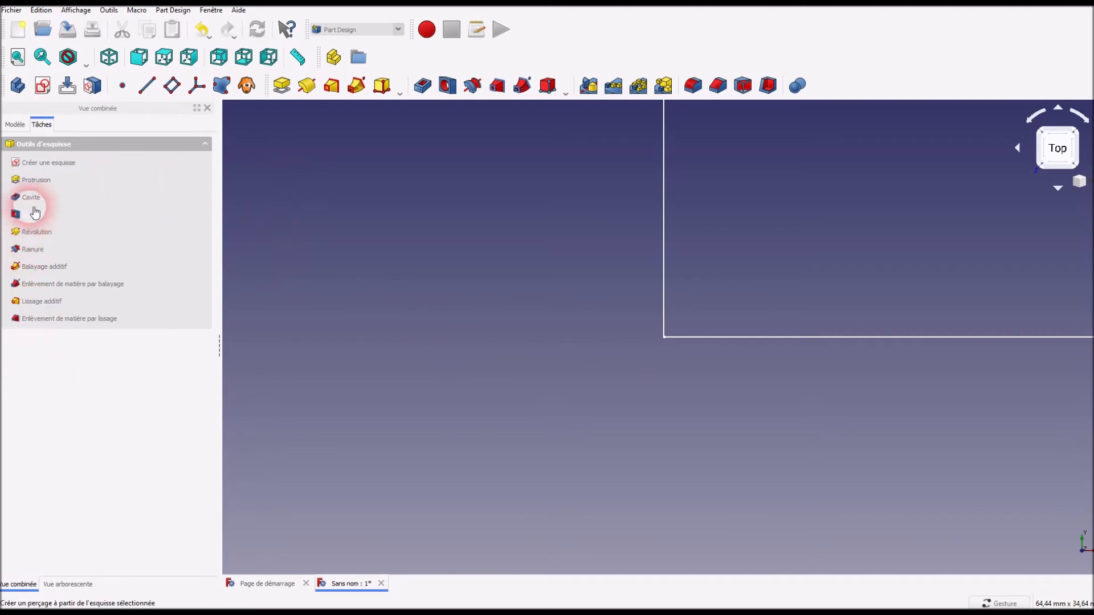
click(282, 87)
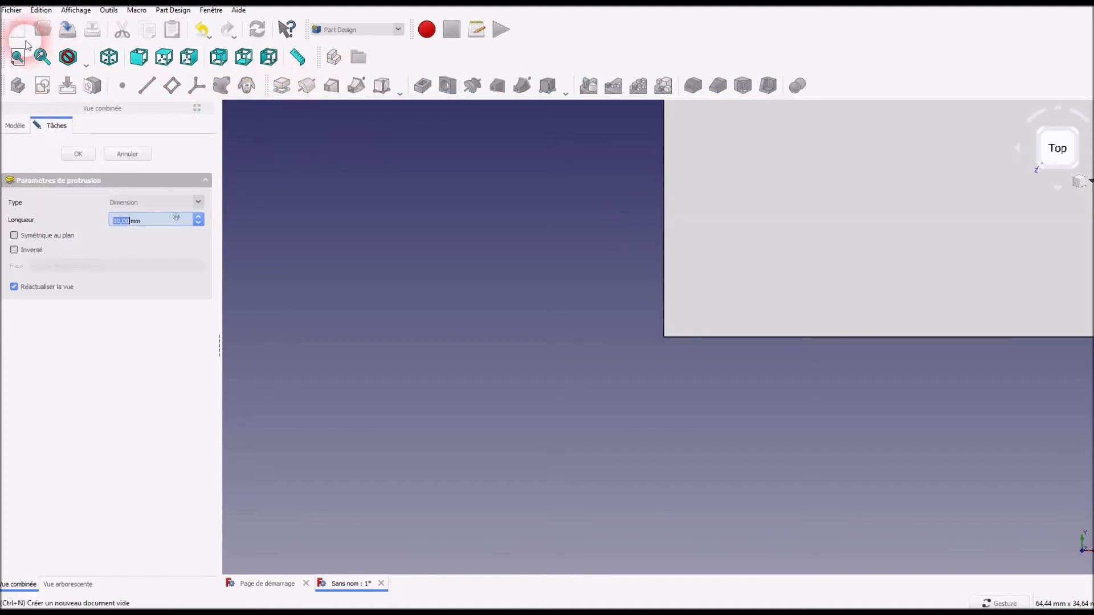
click(109, 57)
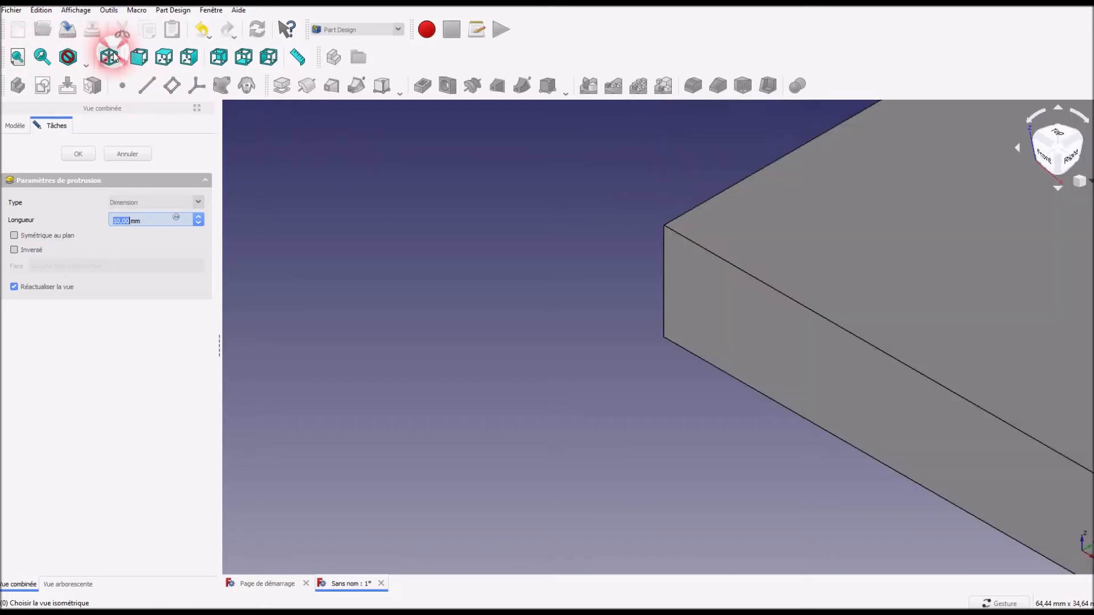
click(17, 57)
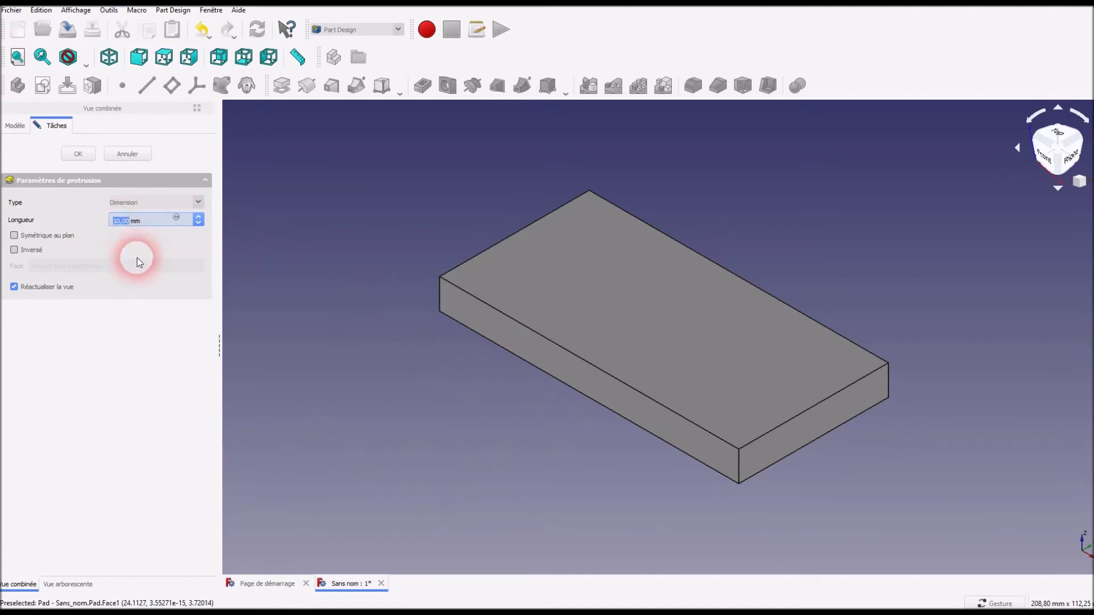
text(3)
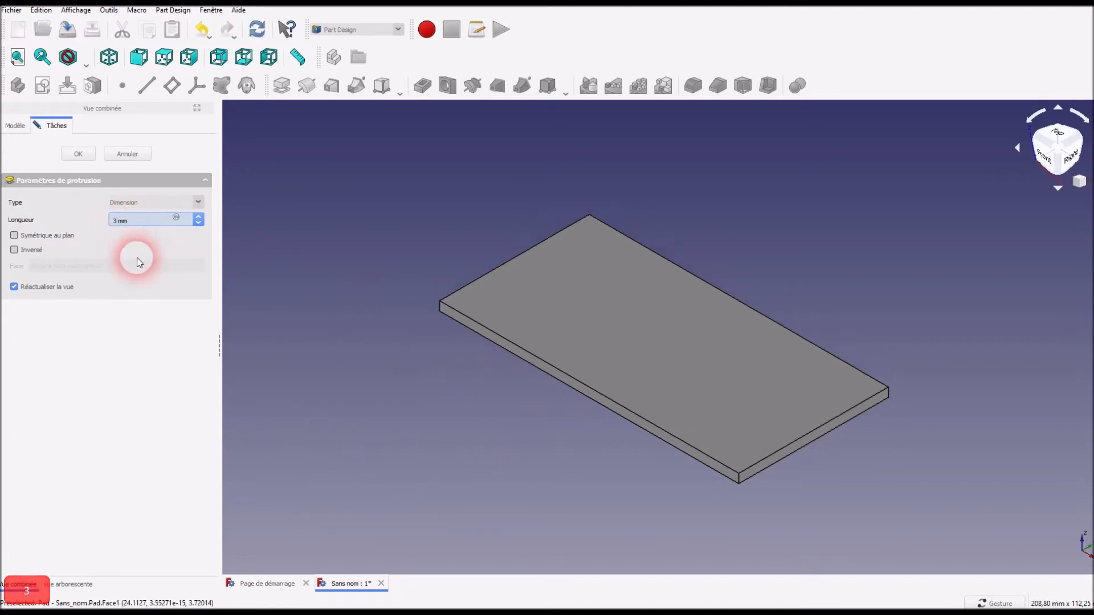
key(Return)
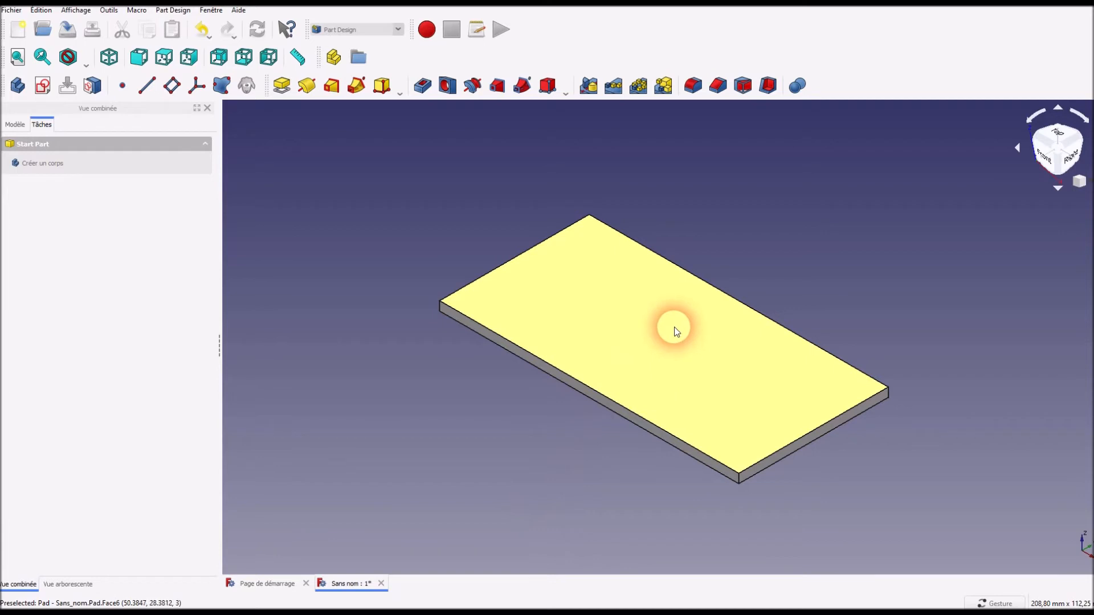
Sketch a rectangle on the plate's top face, with its lower-left corner about 7 mm right of and 14 mm above the origin
click(634, 338)
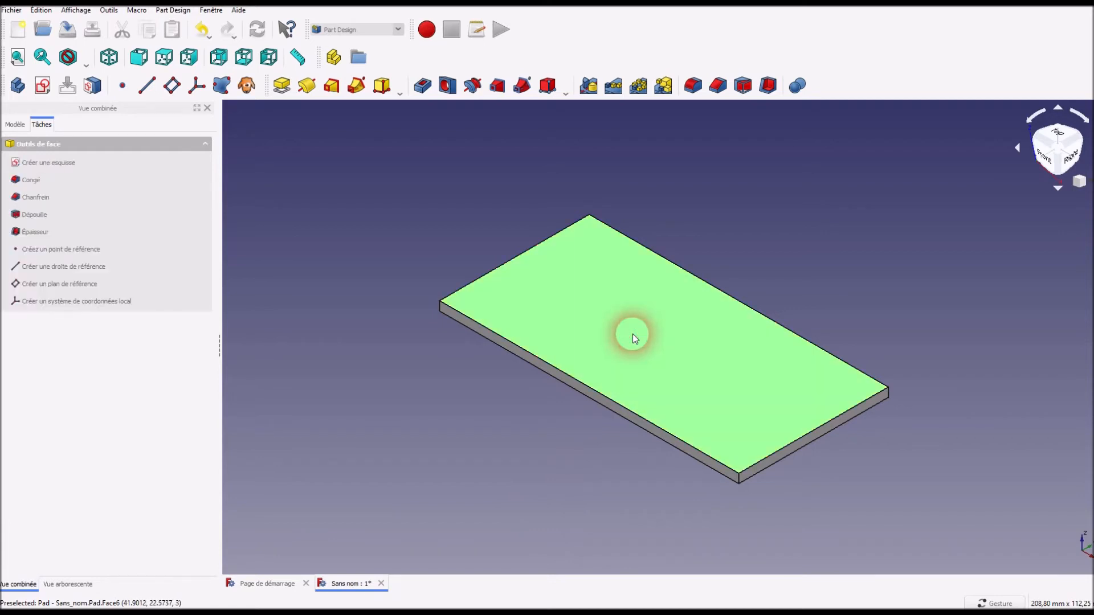
click(68, 163)
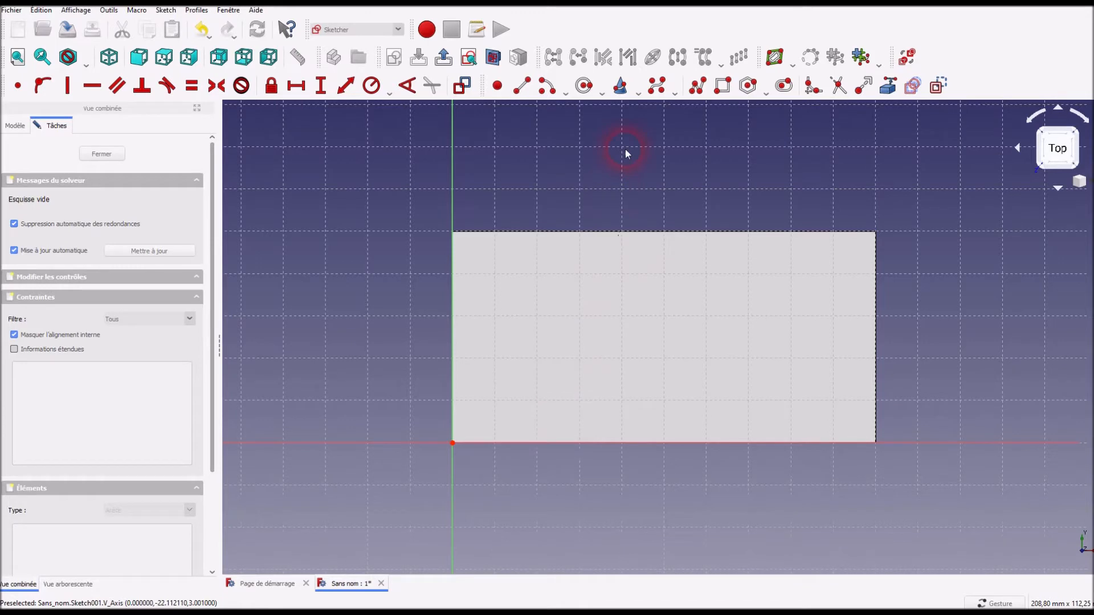
click(724, 89)
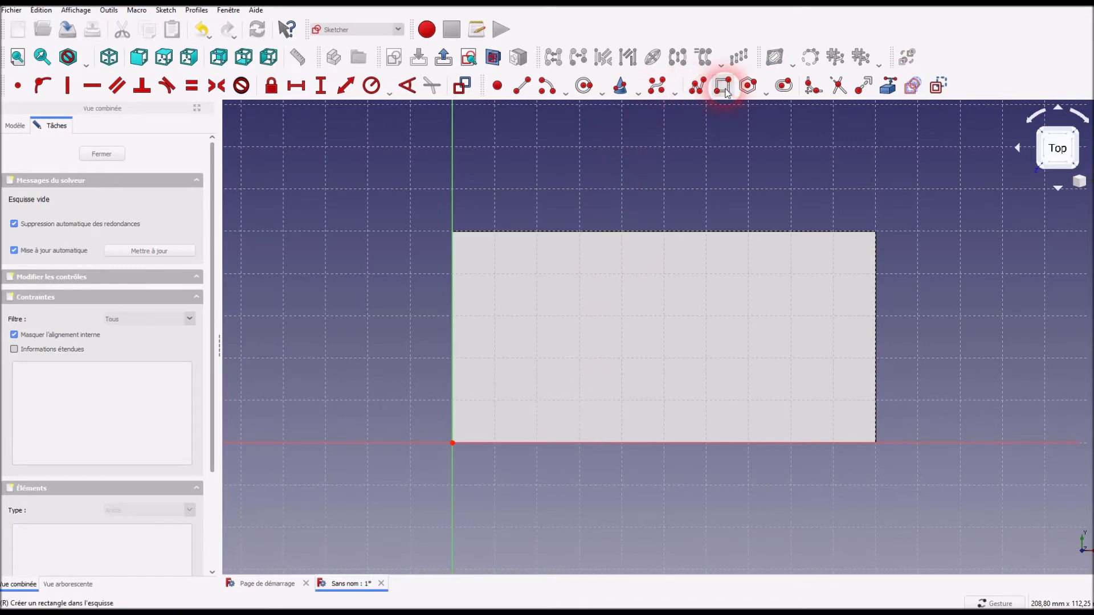
click(483, 382)
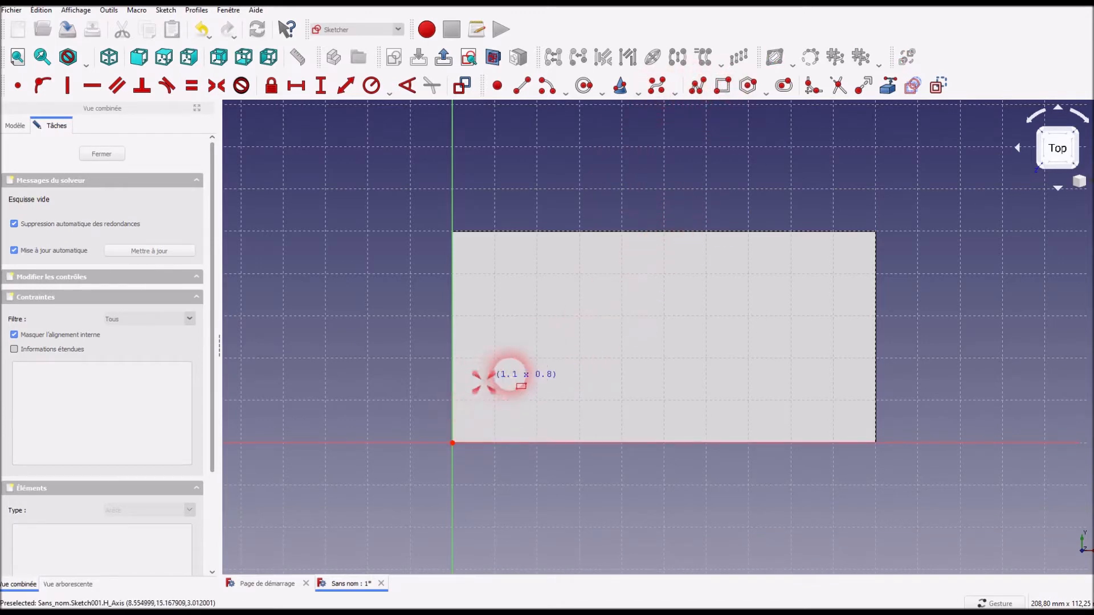
click(782, 274)
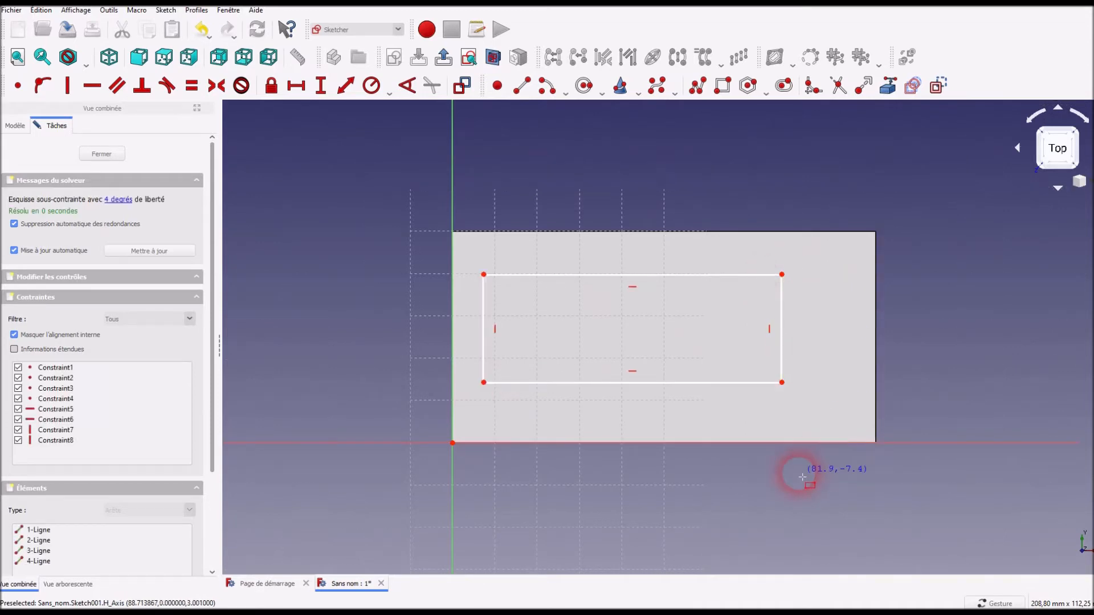
right_click(630, 482)
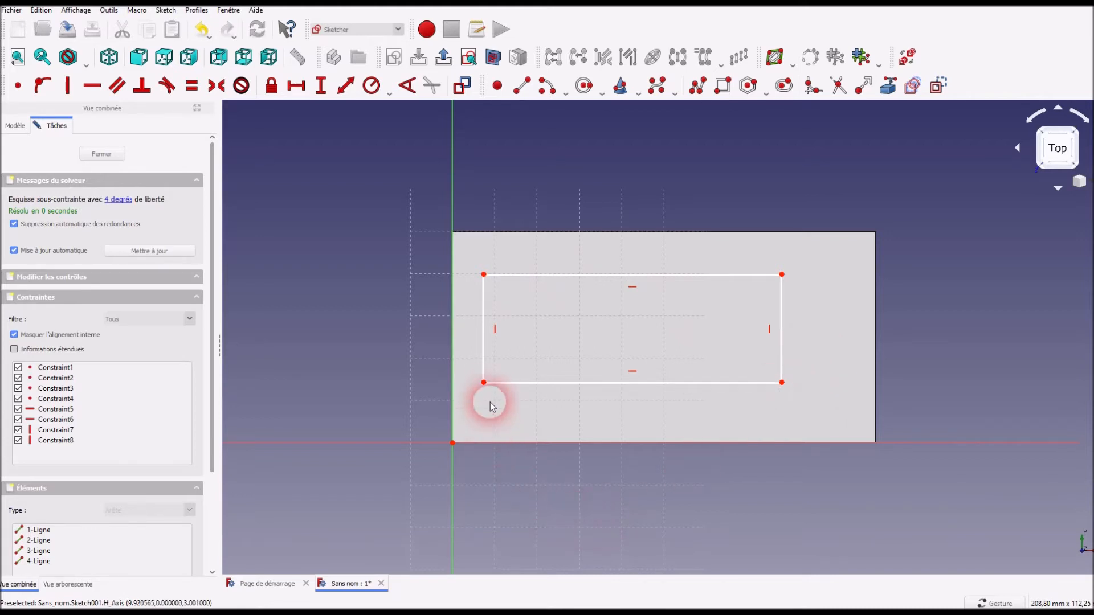
Constrain the horizontal distance from the origin to the rectangle's lower-left corner to 10 mm and place the dimension below the plate
click(484, 383)
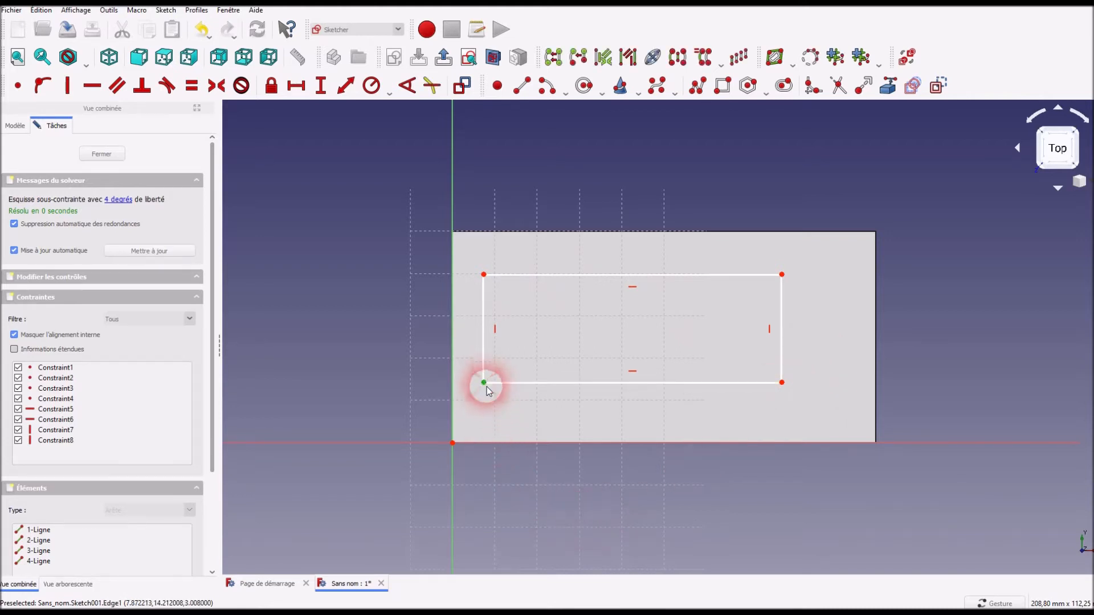
click(452, 443)
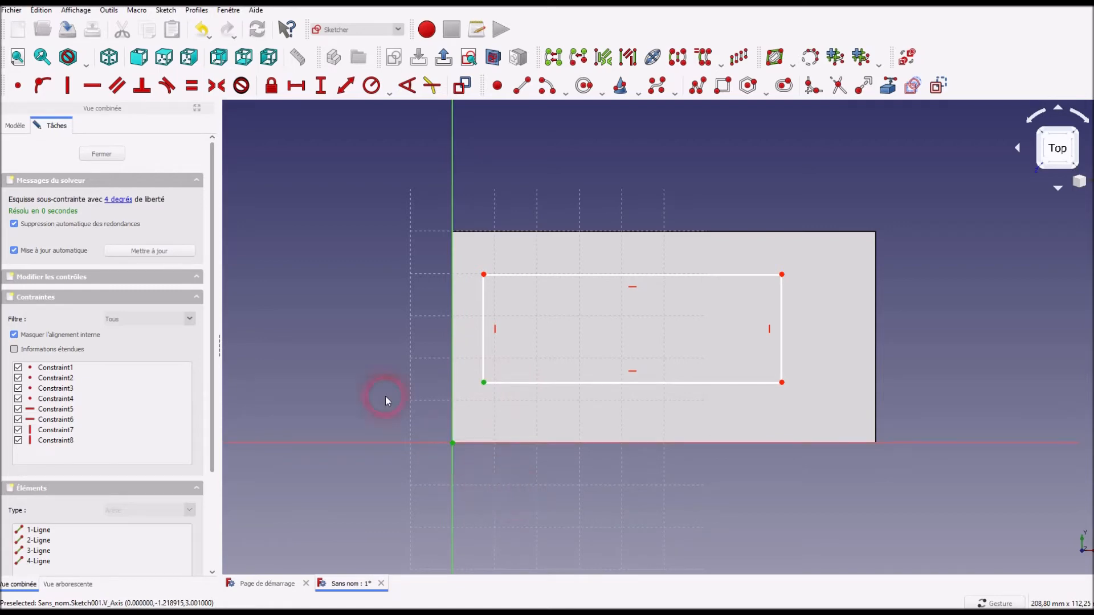
click(296, 86)
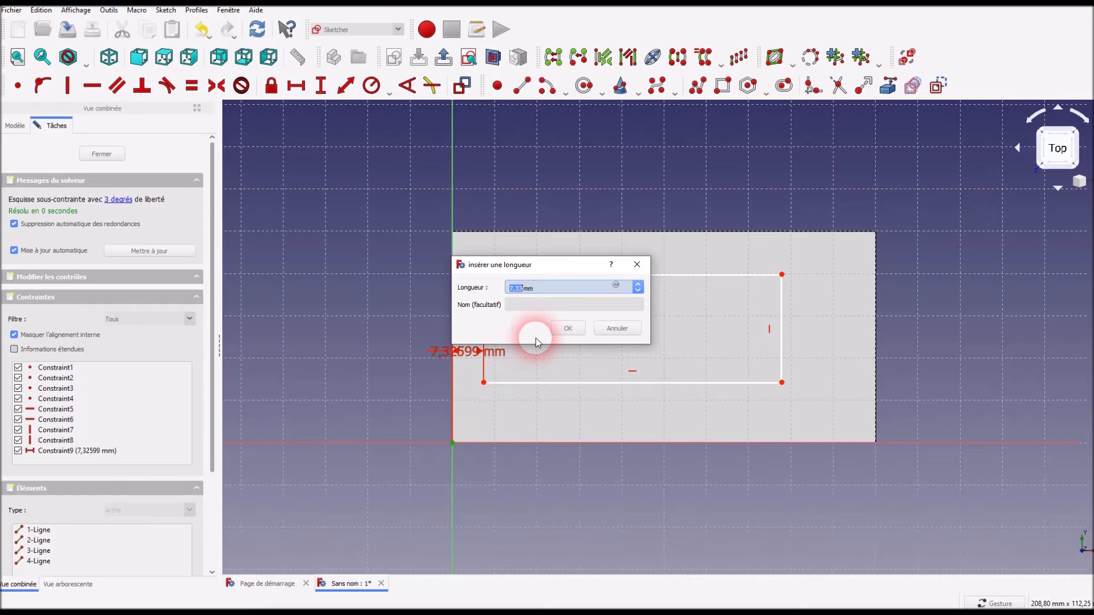
text(10)
key(Return)
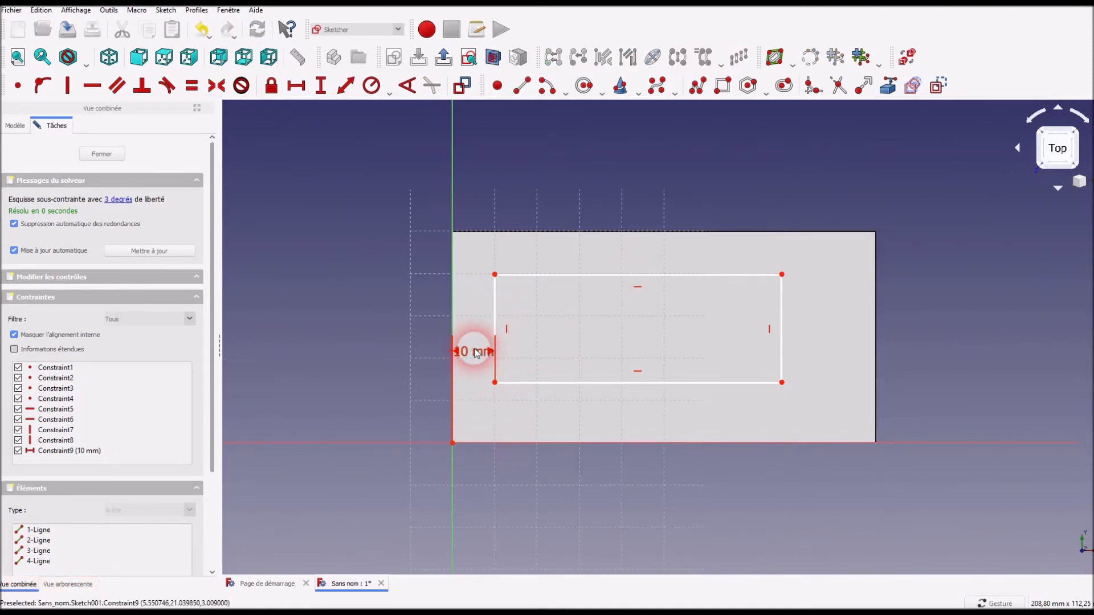
drag(471, 350, 470, 507)
drag(408, 472, 407, 472)
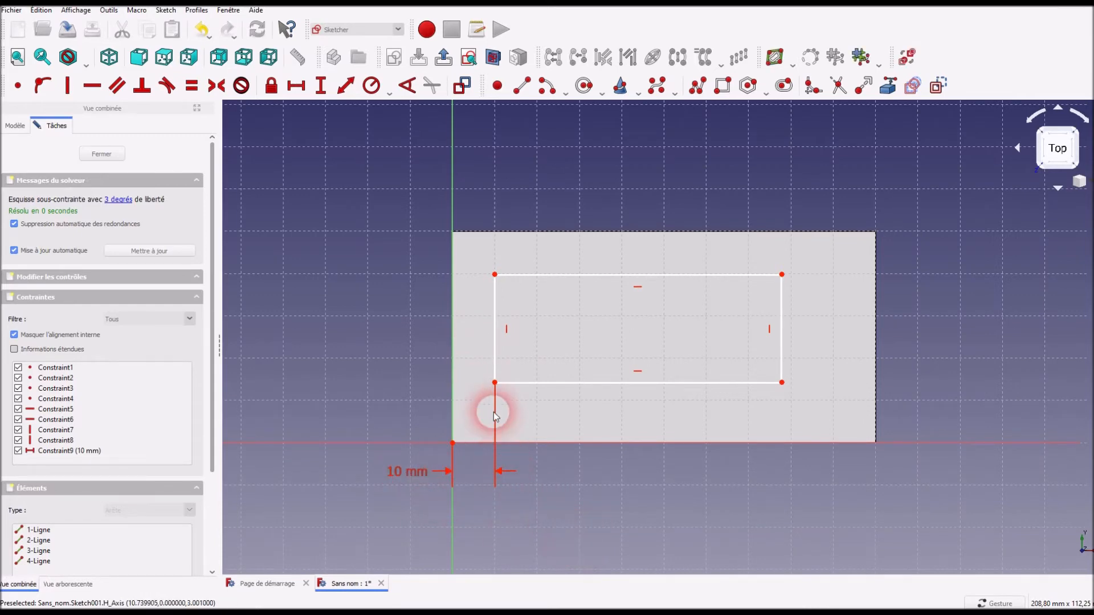
Constrain the vertical distance from the origin to the rectangle's lower-left corner to 10 mm and place the dimension left of the plate
click(495, 383)
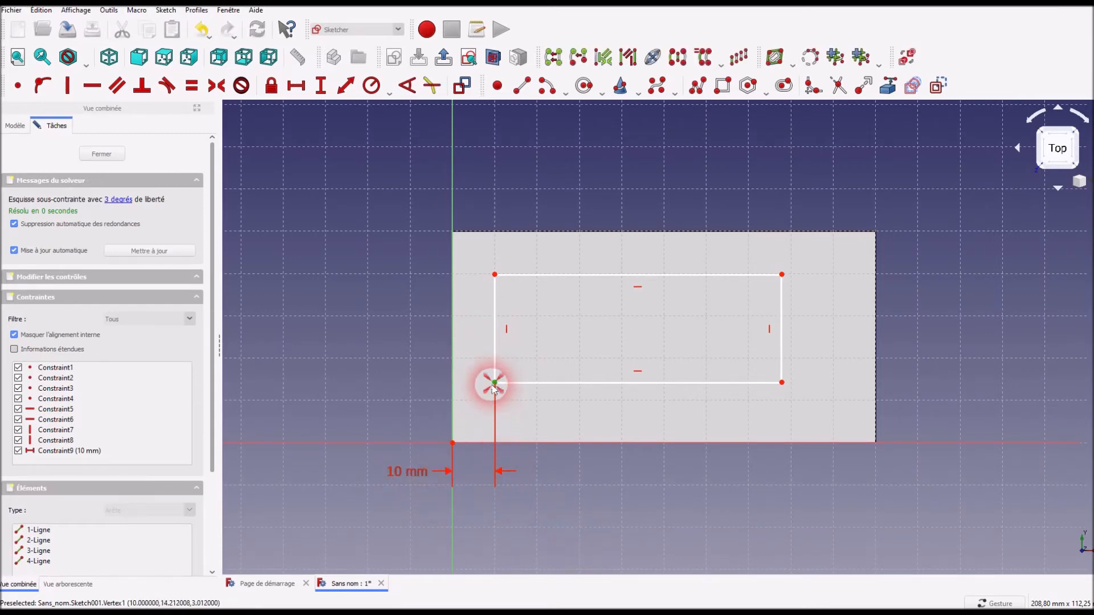
click(452, 442)
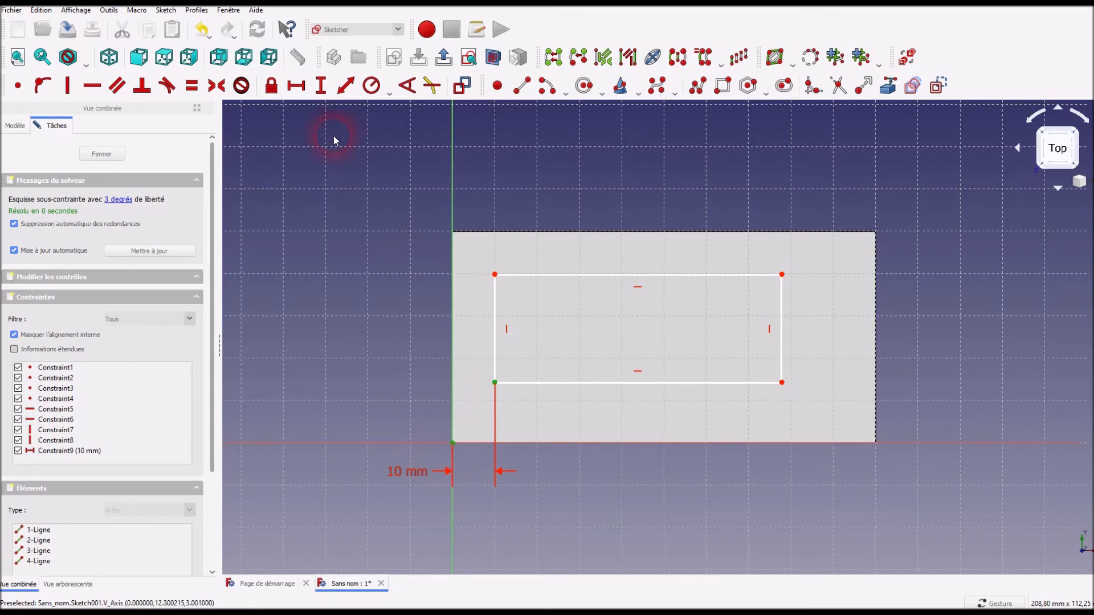
click(321, 86)
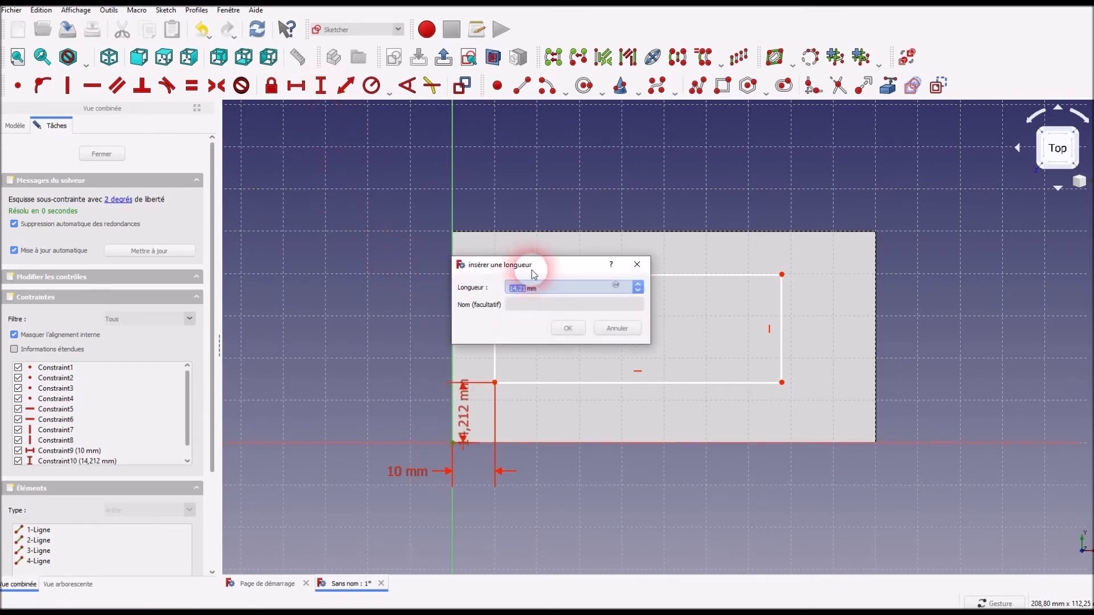
text(10)
key(Return)
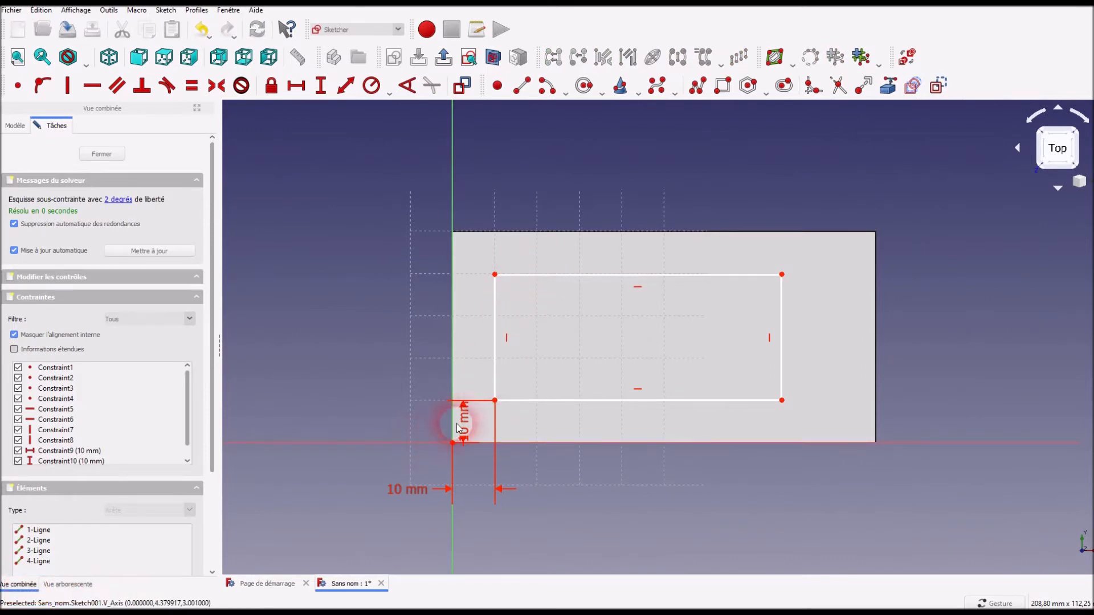
drag(465, 426, 420, 341)
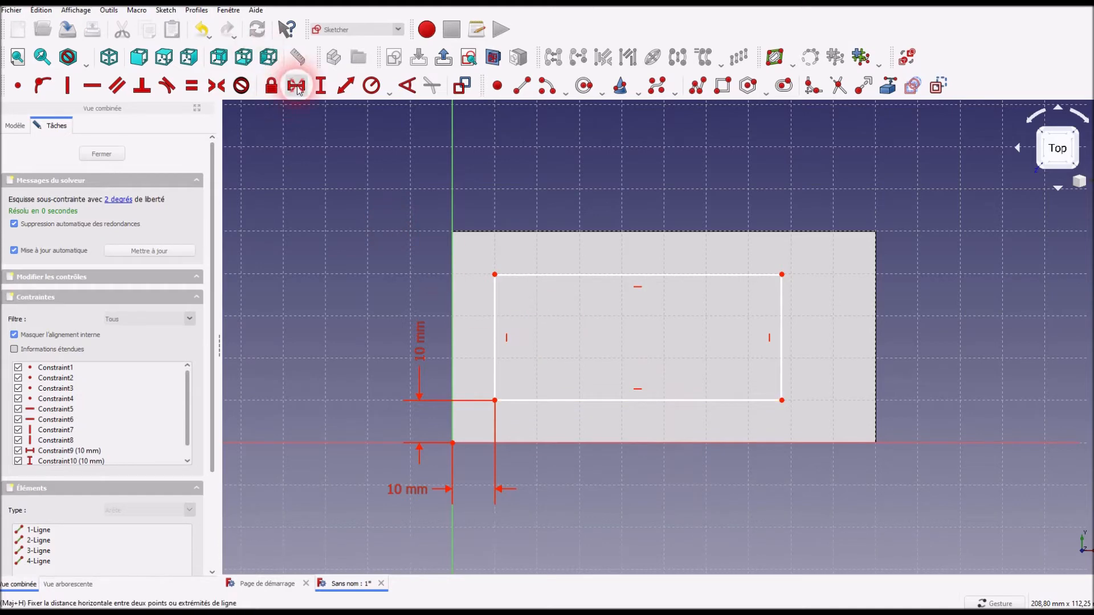
Constrain the inner rectangle's horizontal length to 80 mm and its vertical length to 30 mm
click(614, 404)
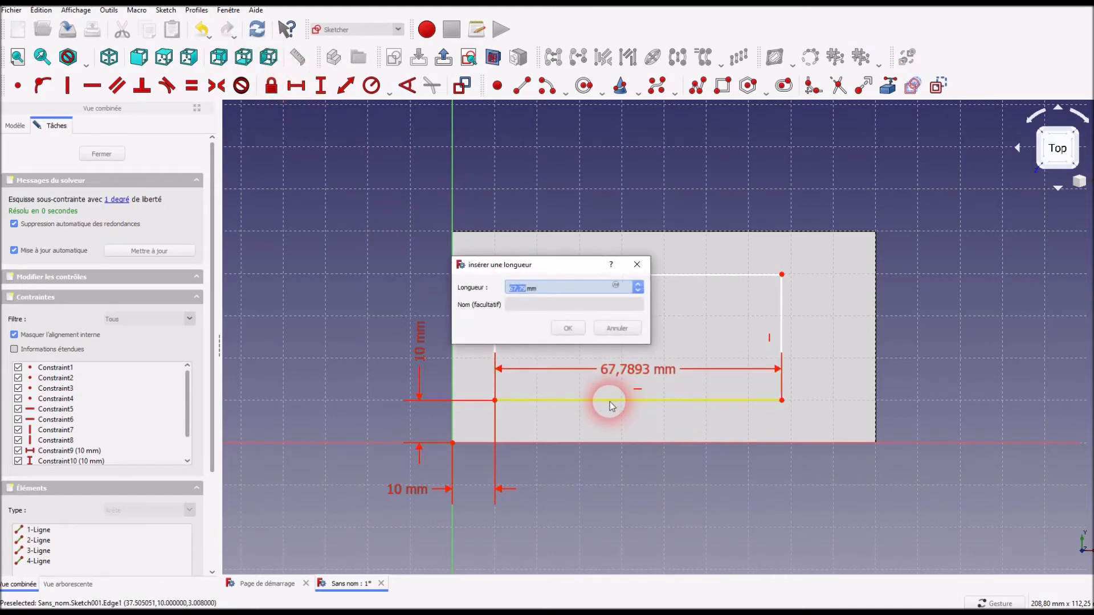
text(80)
key(Return)
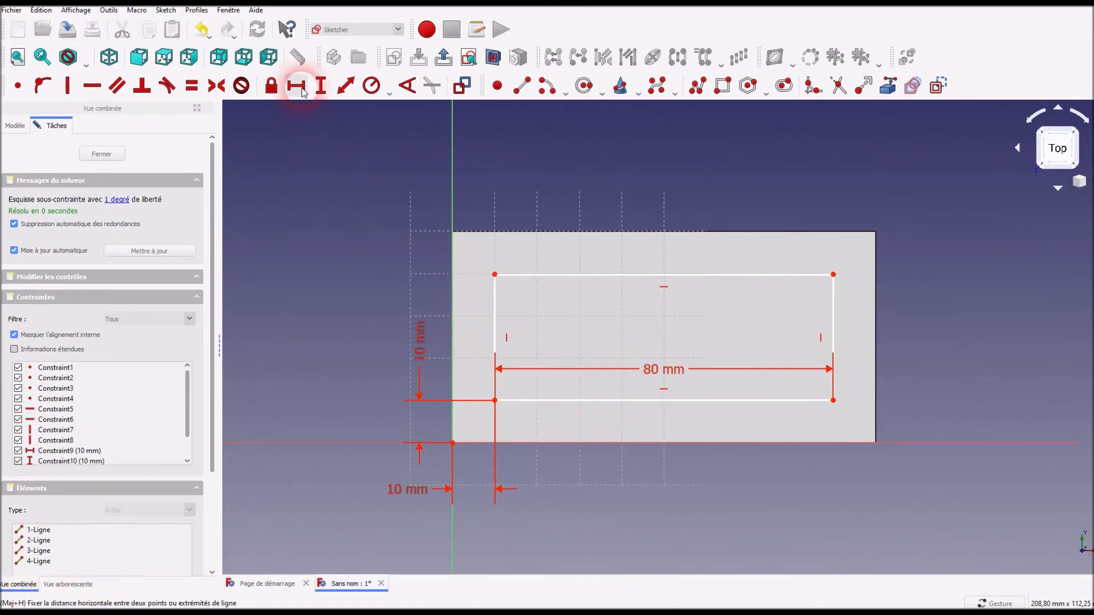
click(323, 86)
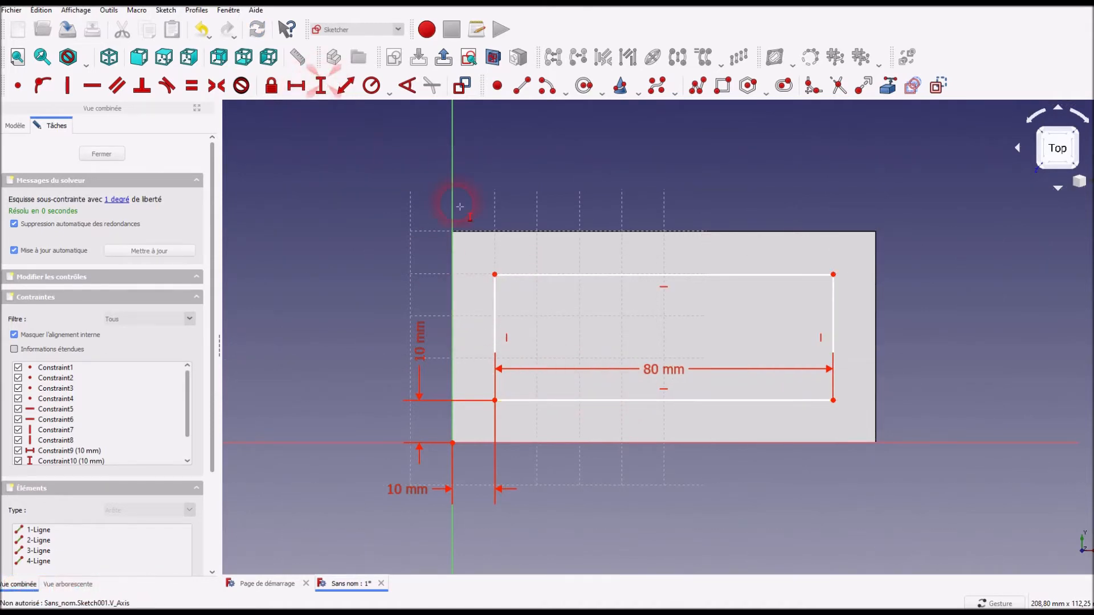
click(833, 313)
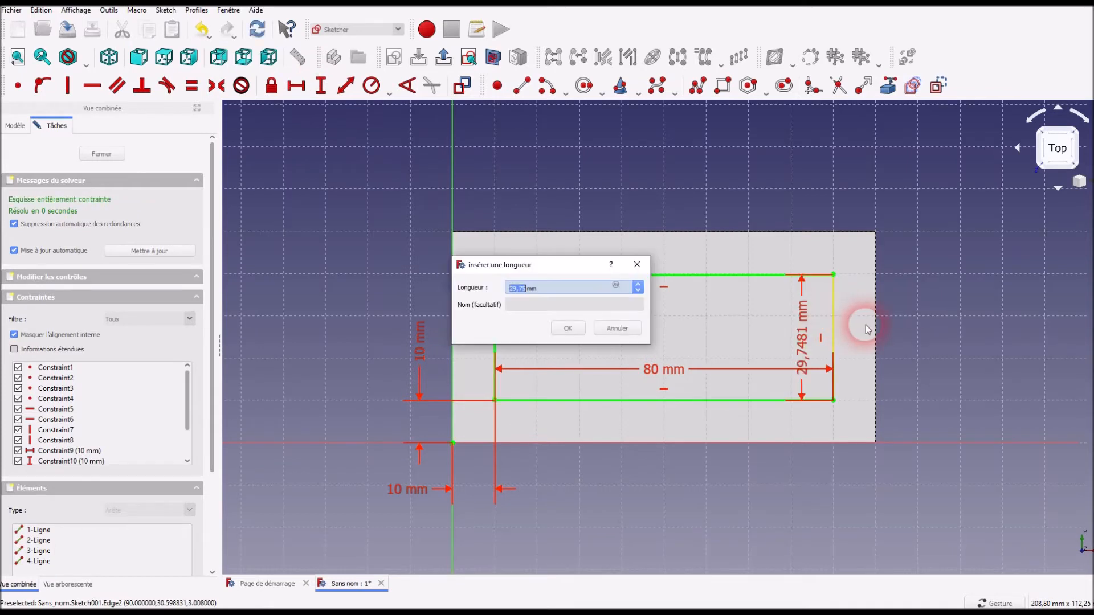
key(Return)
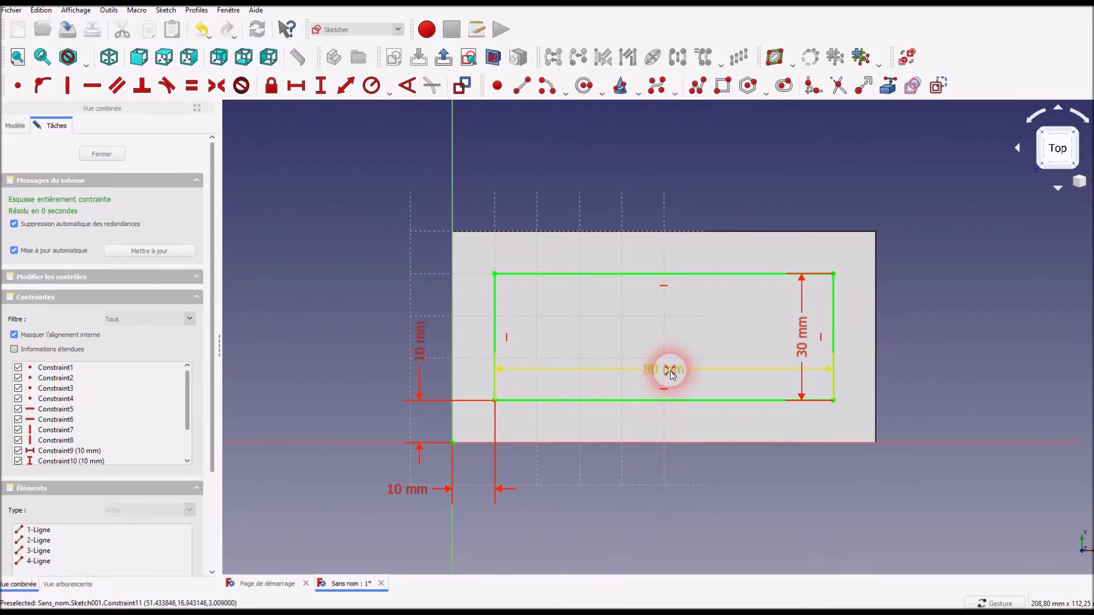
Reposition the 80 mm dimension above the plate and the 30 mm dimension to its right, and close the sketch
drag(671, 368, 641, 205)
drag(661, 165, 661, 169)
drag(800, 339, 973, 341)
click(901, 500)
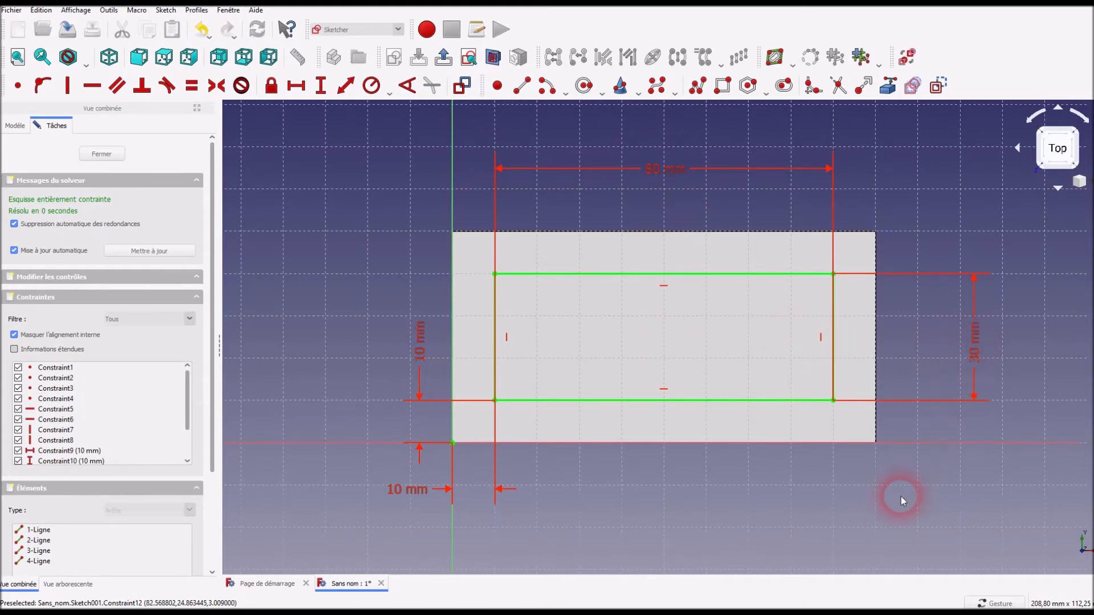
click(113, 154)
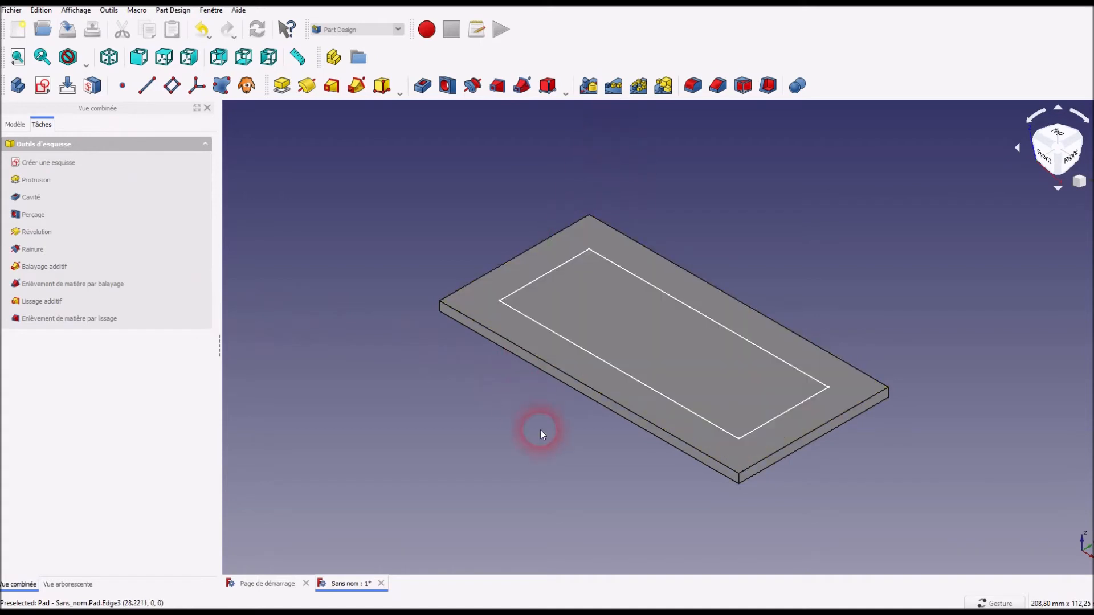
Pad the inner rectangle sketch to a length of 20 mm
click(281, 85)
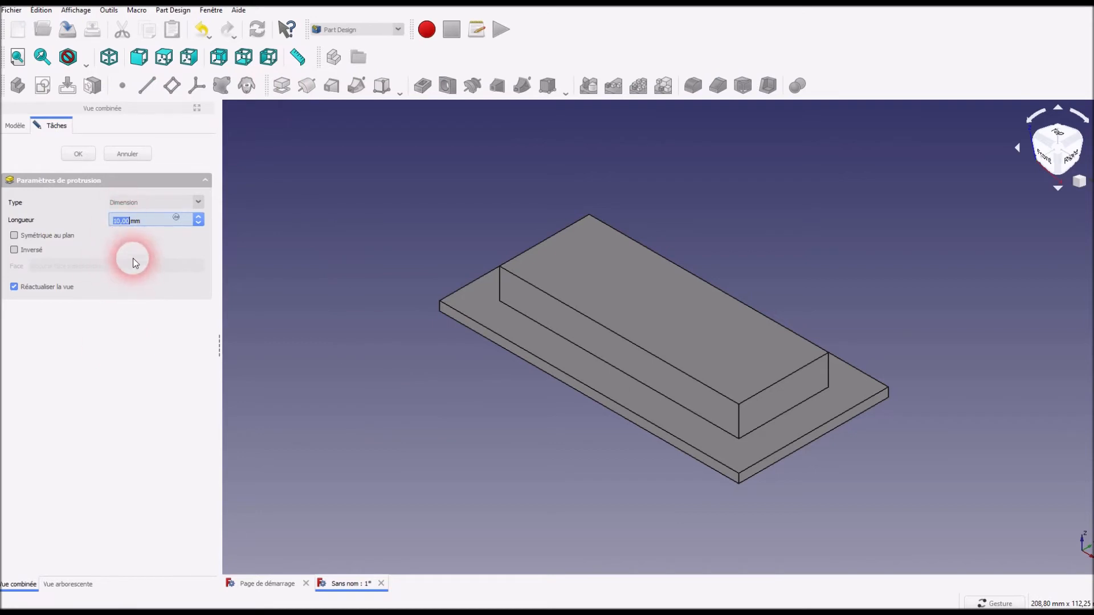
text(20)
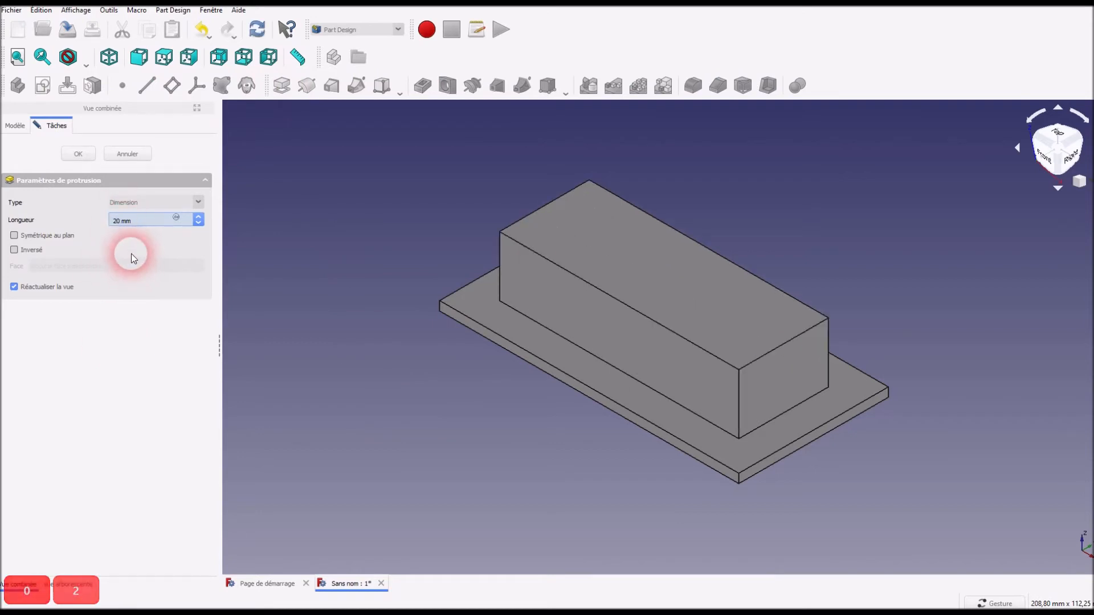
key(Return)
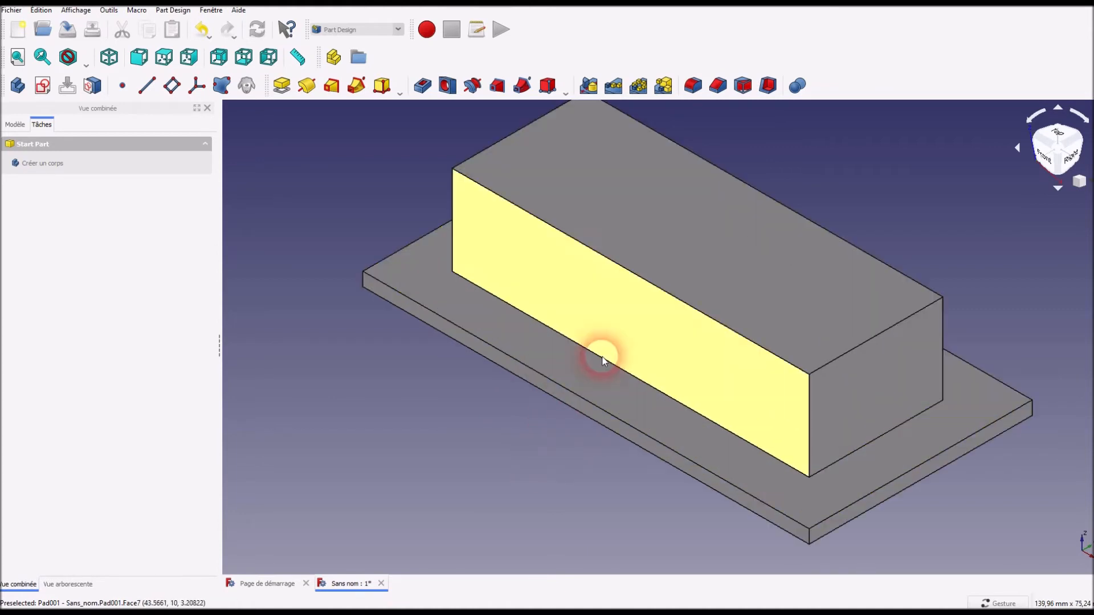
Start a fillet on the block's front side face and its right, rear and left base edges
click(604, 358)
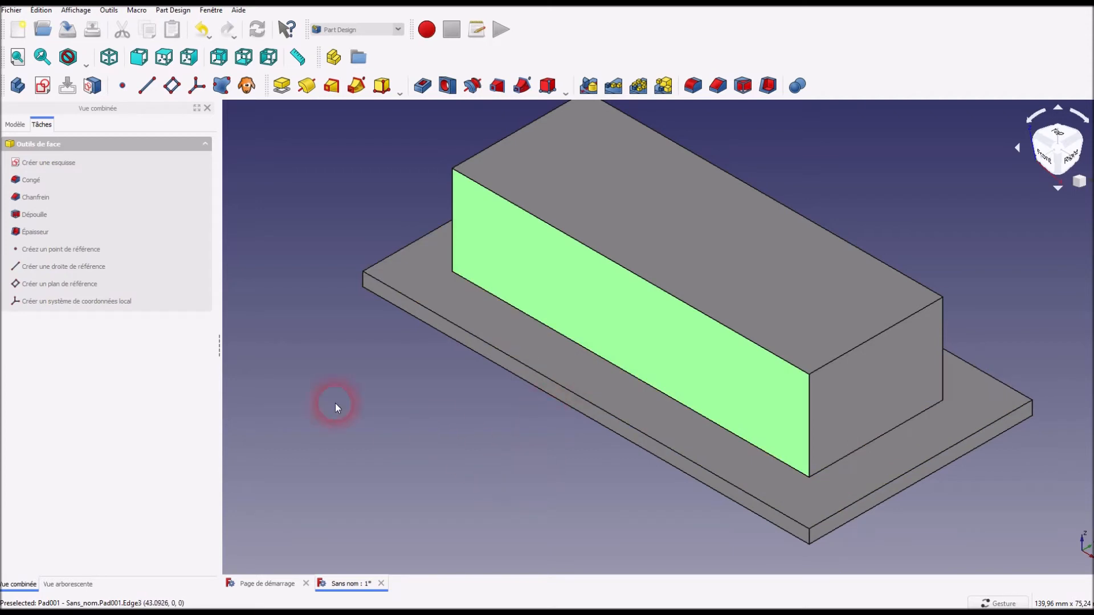
ctrl+click(867, 446)
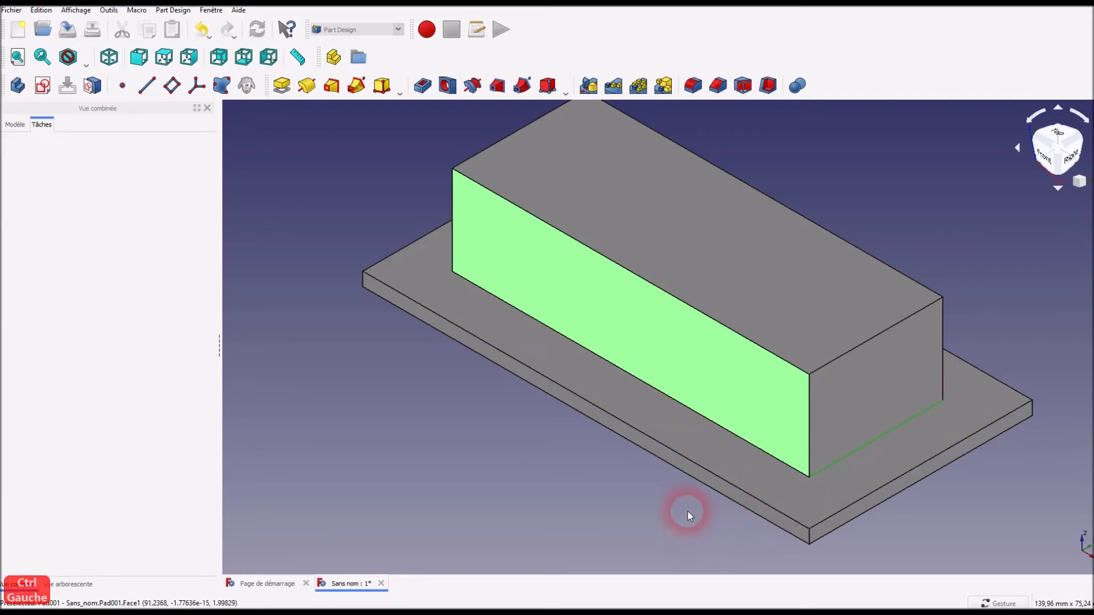
drag(1070, 478, 711, 447)
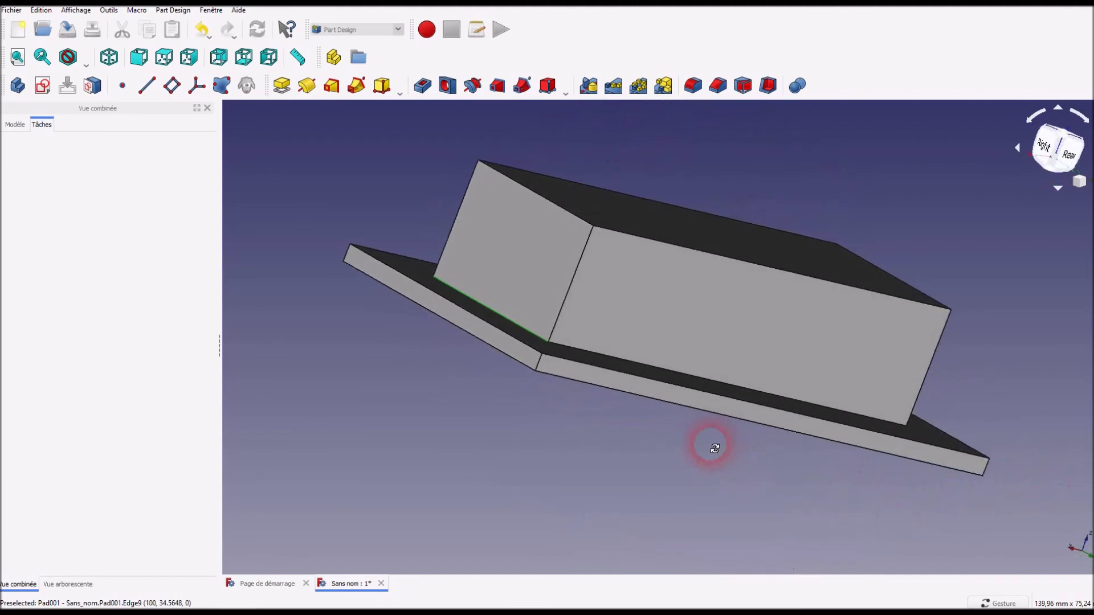
click(685, 372)
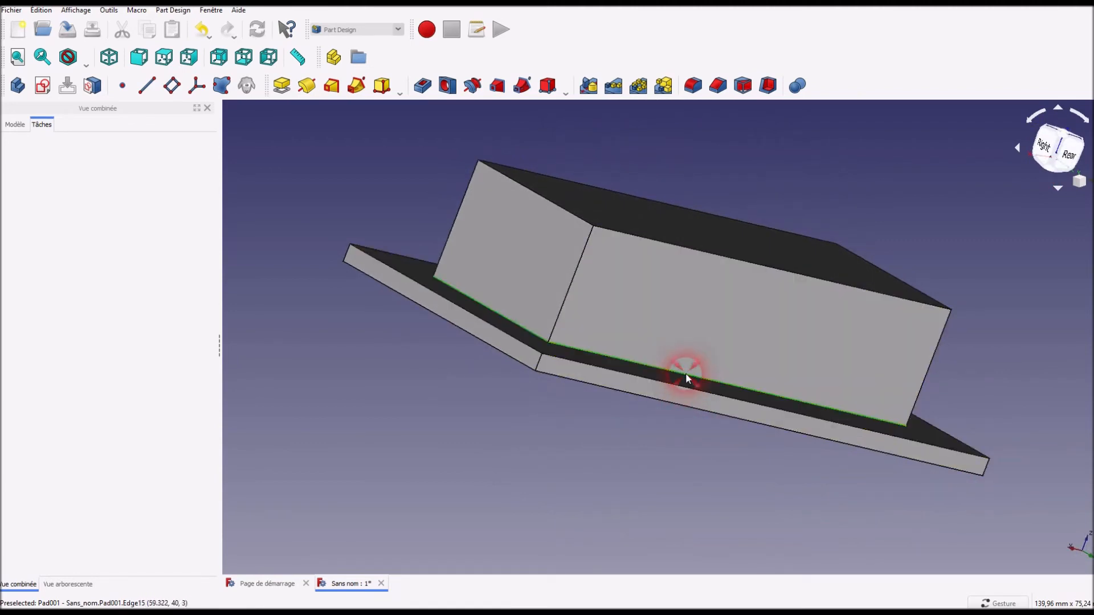
ctrl+drag(986, 357, 720, 354)
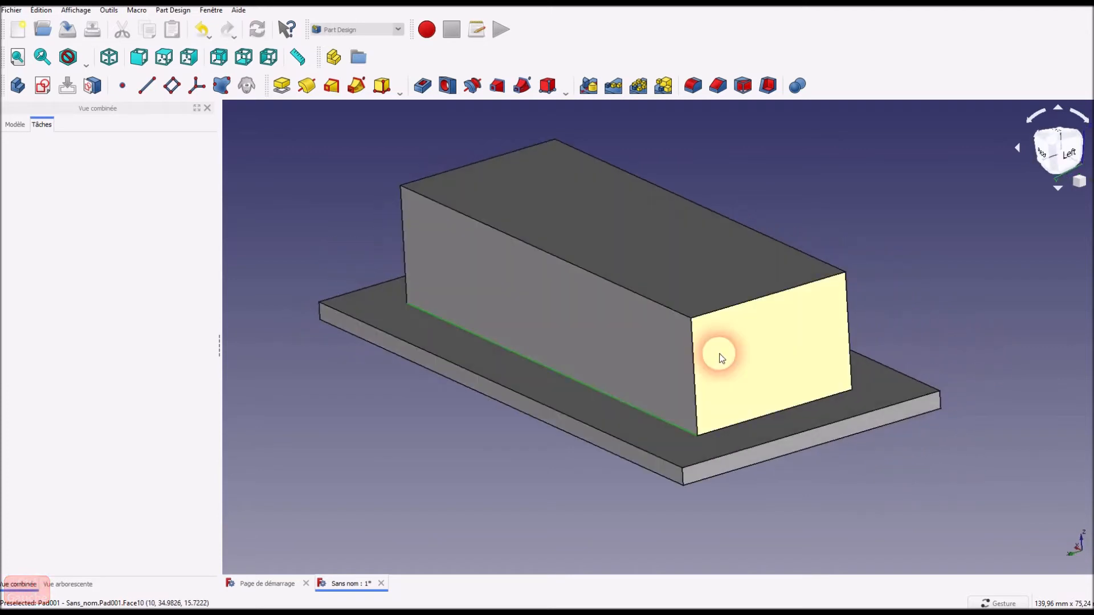
ctrl+click(767, 417)
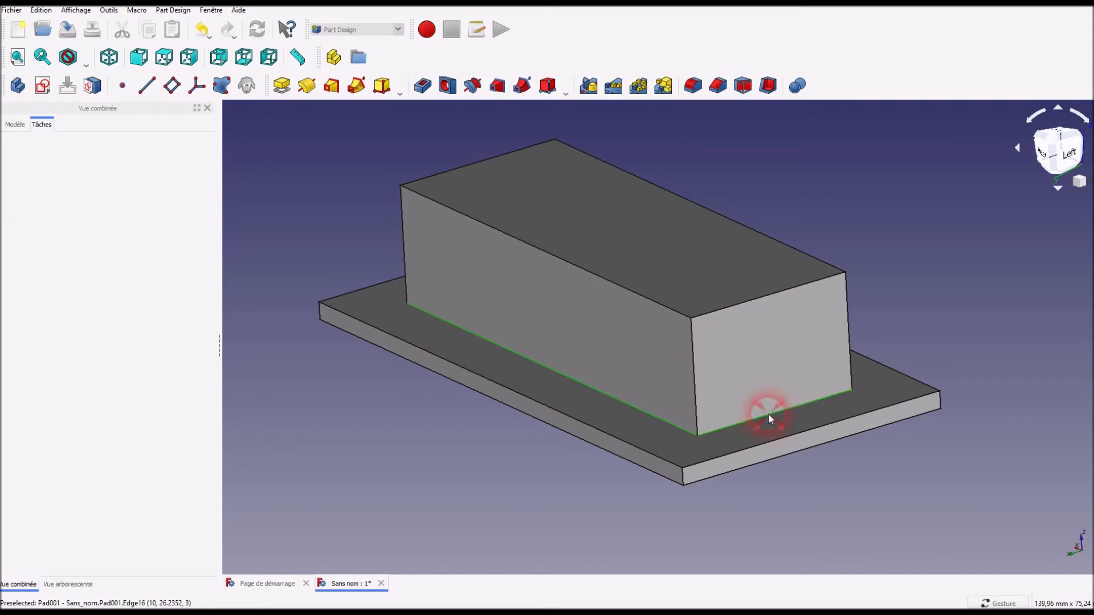
click(695, 86)
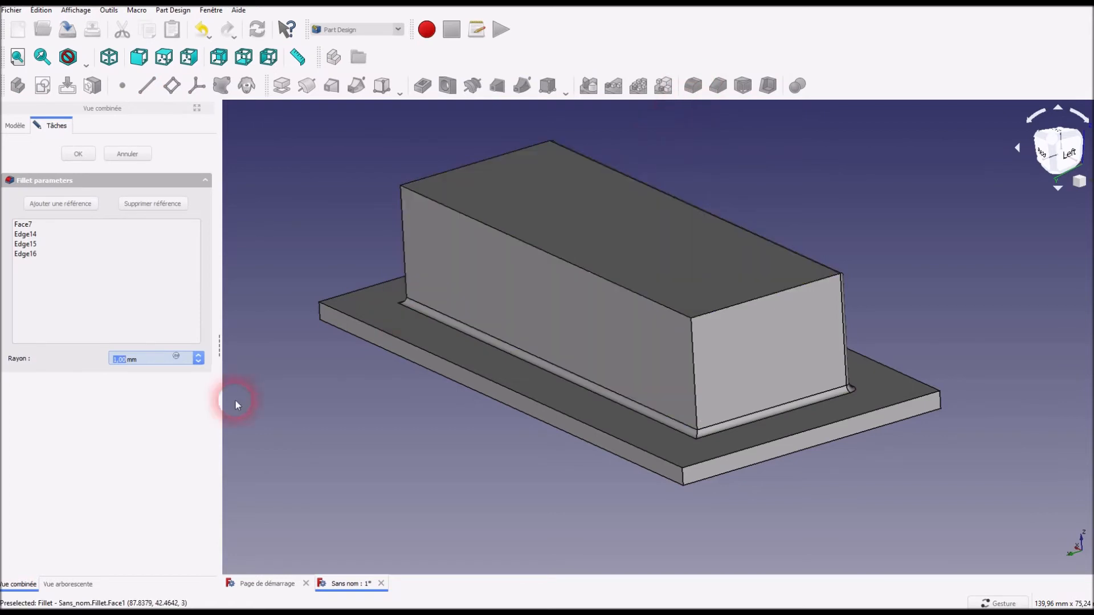
Remove the block's front side face from the fillet references and add the front base edge in its place
click(23, 225)
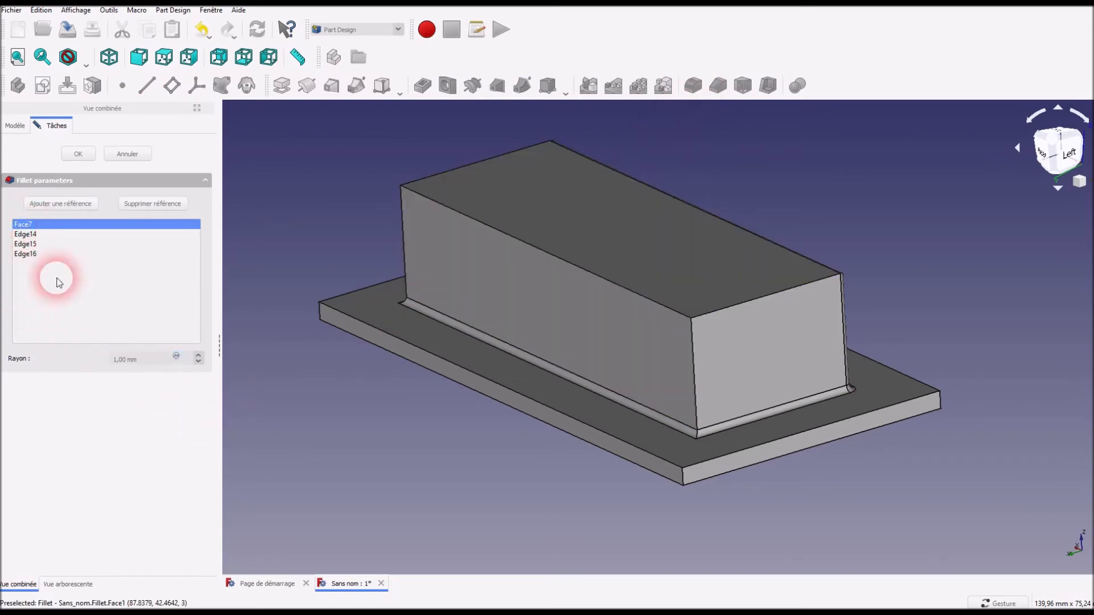
drag(1031, 432, 703, 469)
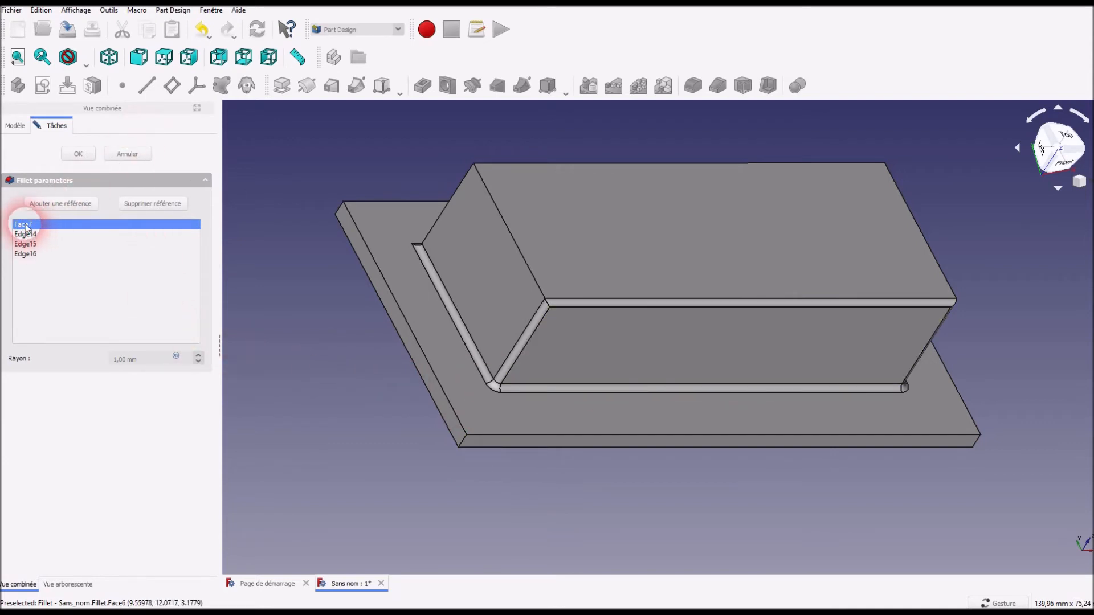
right_click(21, 225)
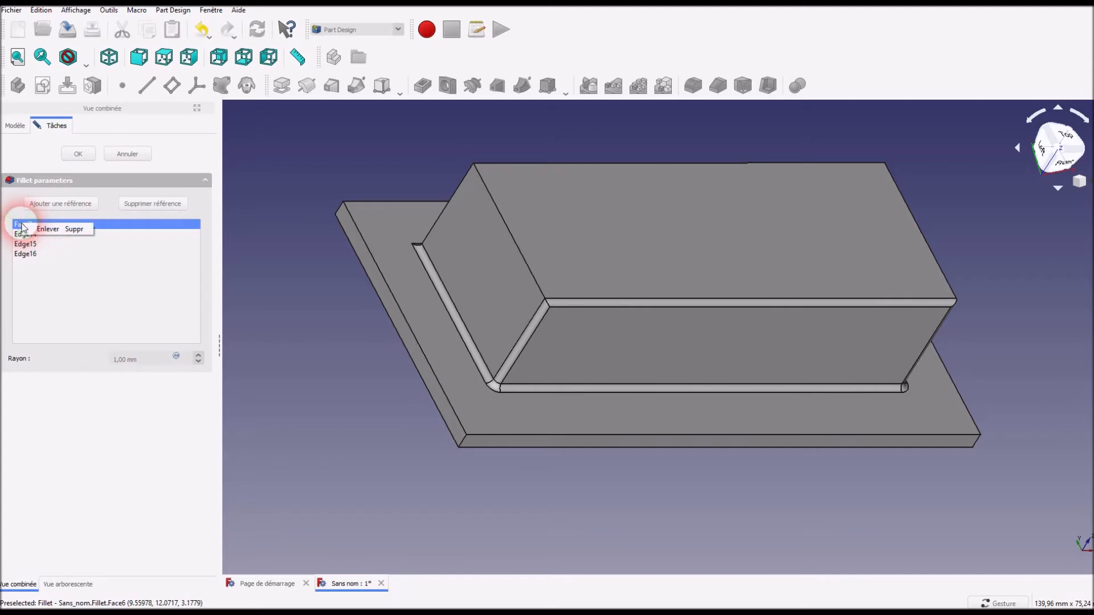
click(34, 229)
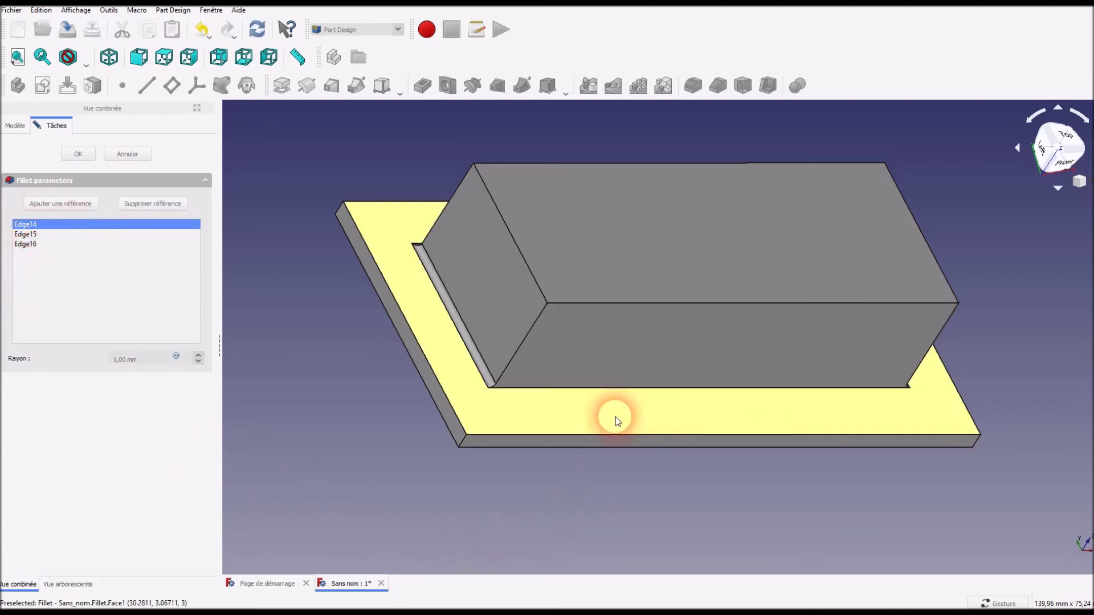
click(620, 388)
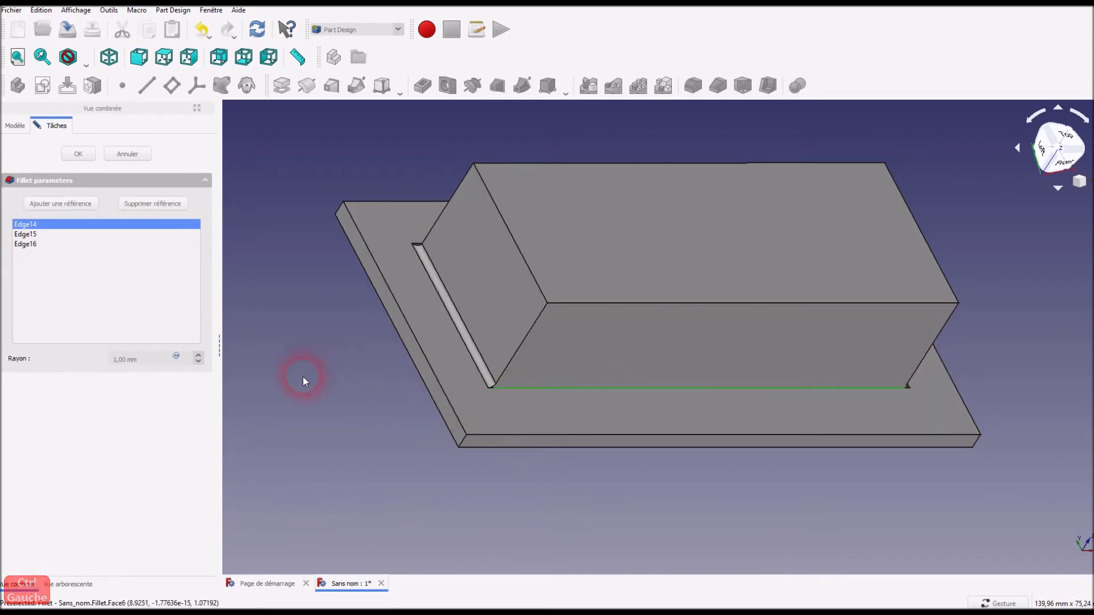
click(60, 204)
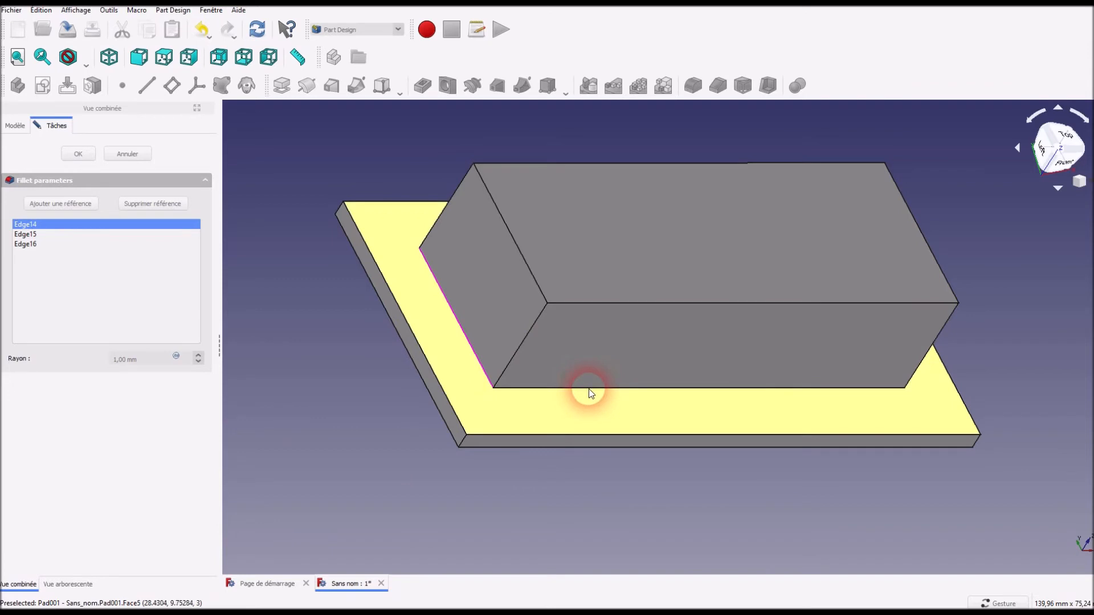
click(590, 389)
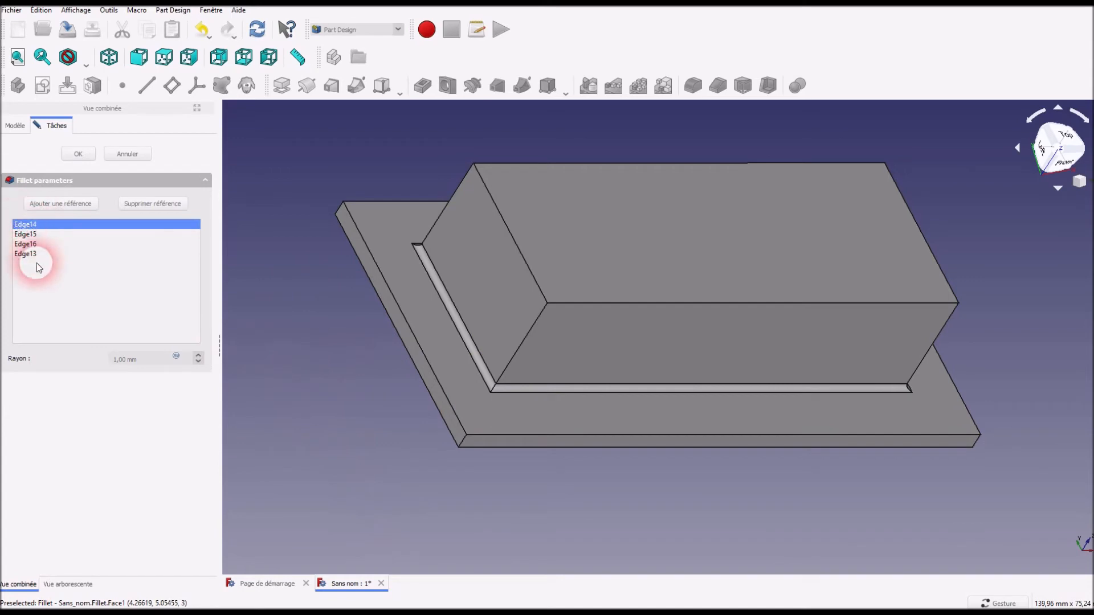
Increase the base fillet's radius until only a narrow flat rim remains along the plate's outer edges, and accept the fillet
click(198, 354)
click(198, 355)
click(198, 355)
click(199, 355)
click(198, 354)
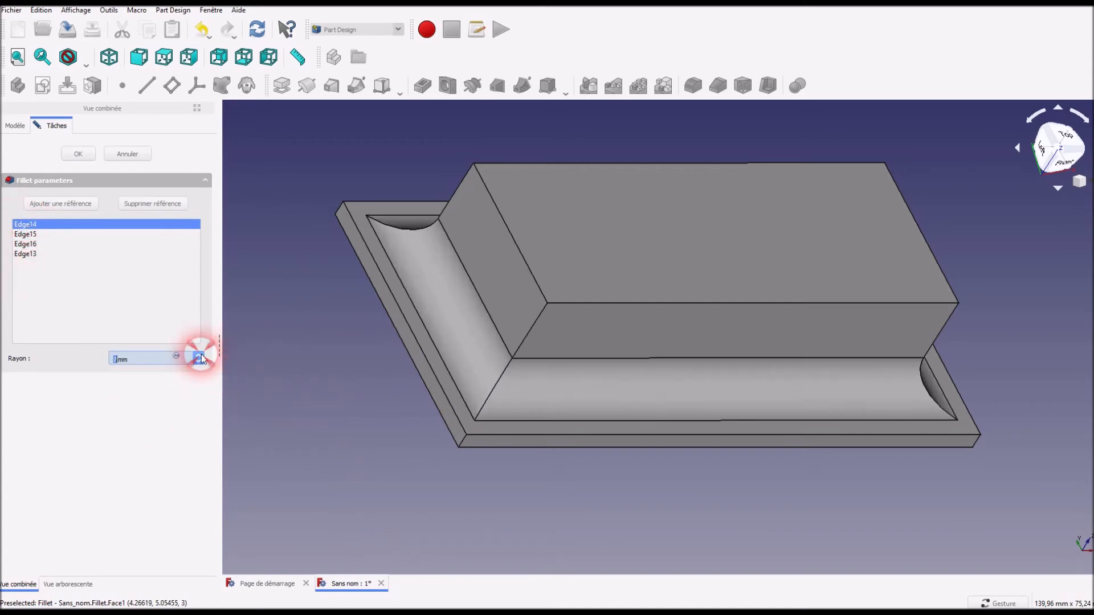
click(199, 355)
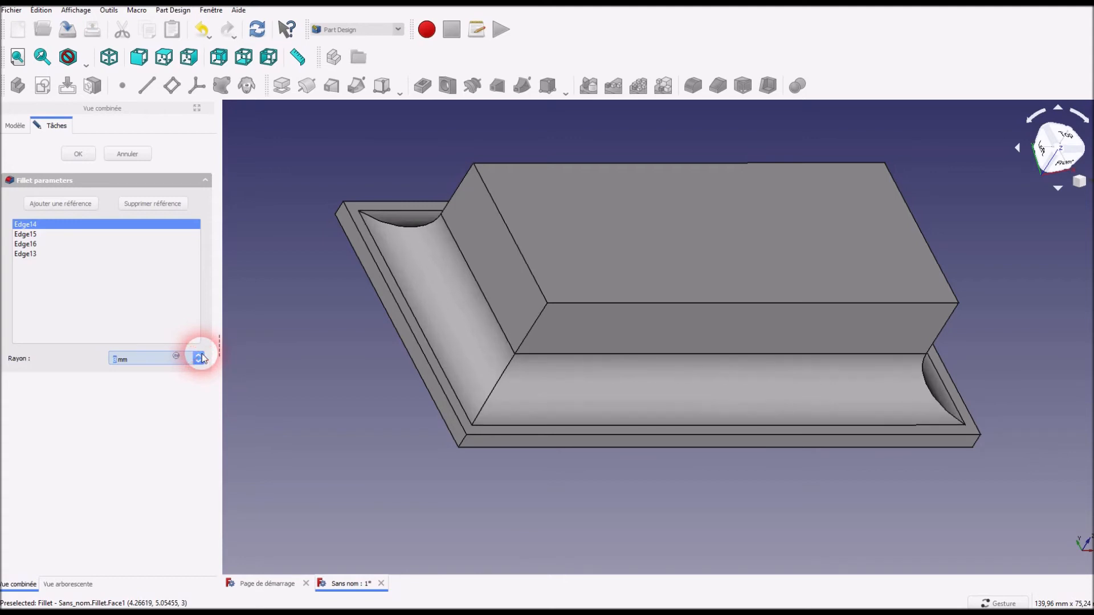
click(79, 154)
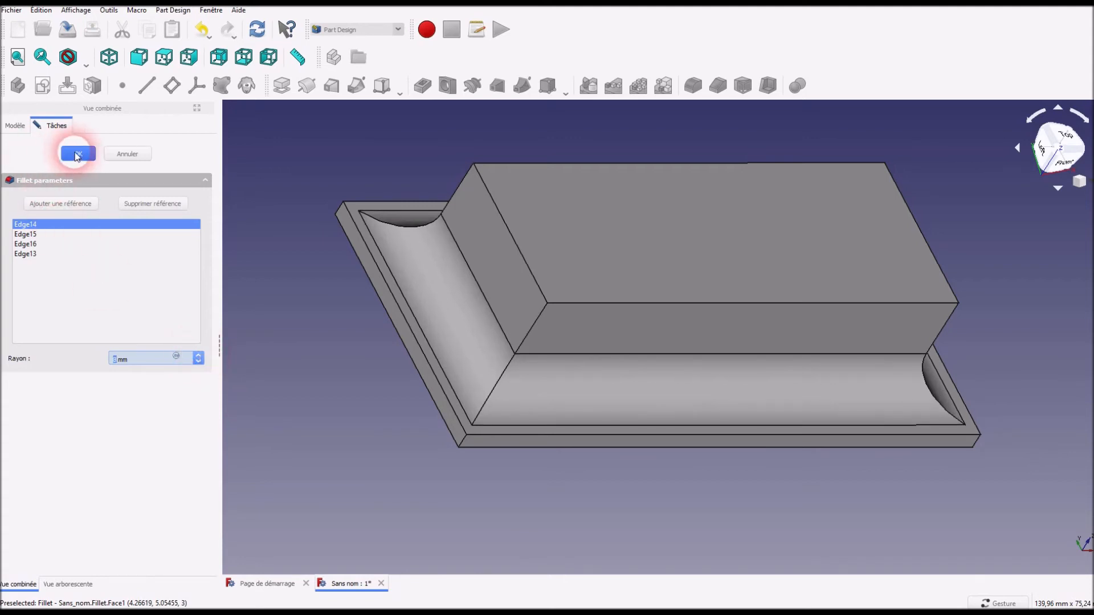
Fillet the plate's four upper outer edges with a 1 mm radius
drag(758, 517, 374, 355)
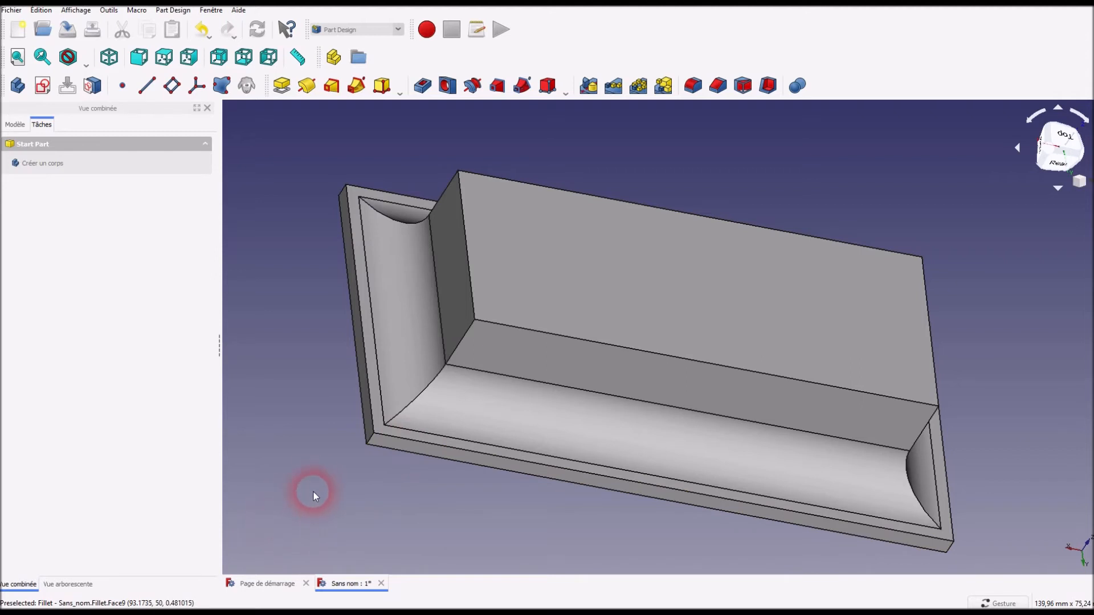
click(370, 405)
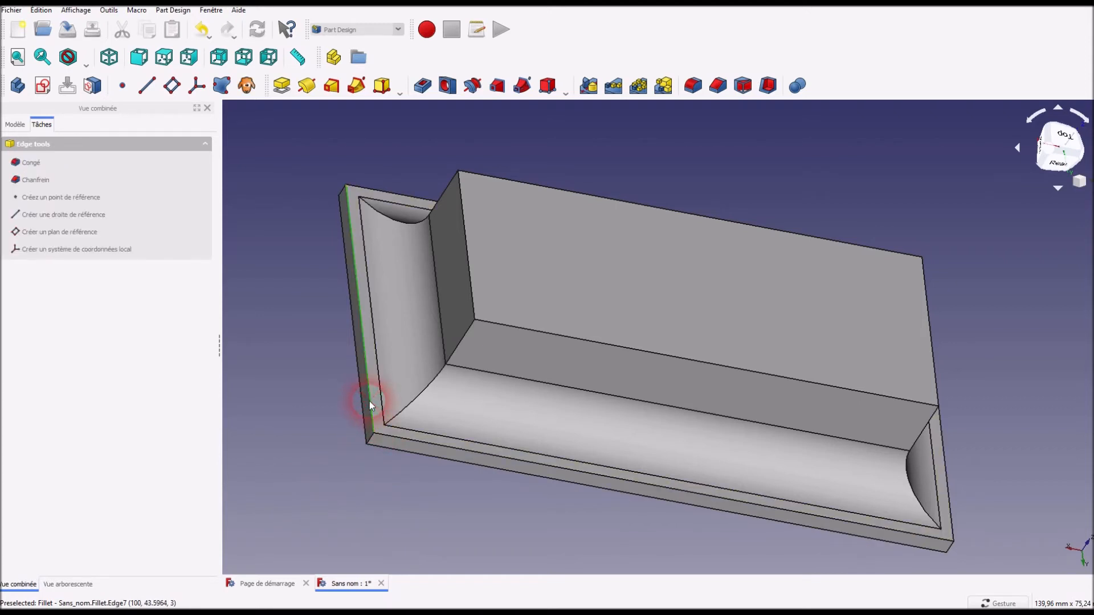
ctrl+click(438, 446)
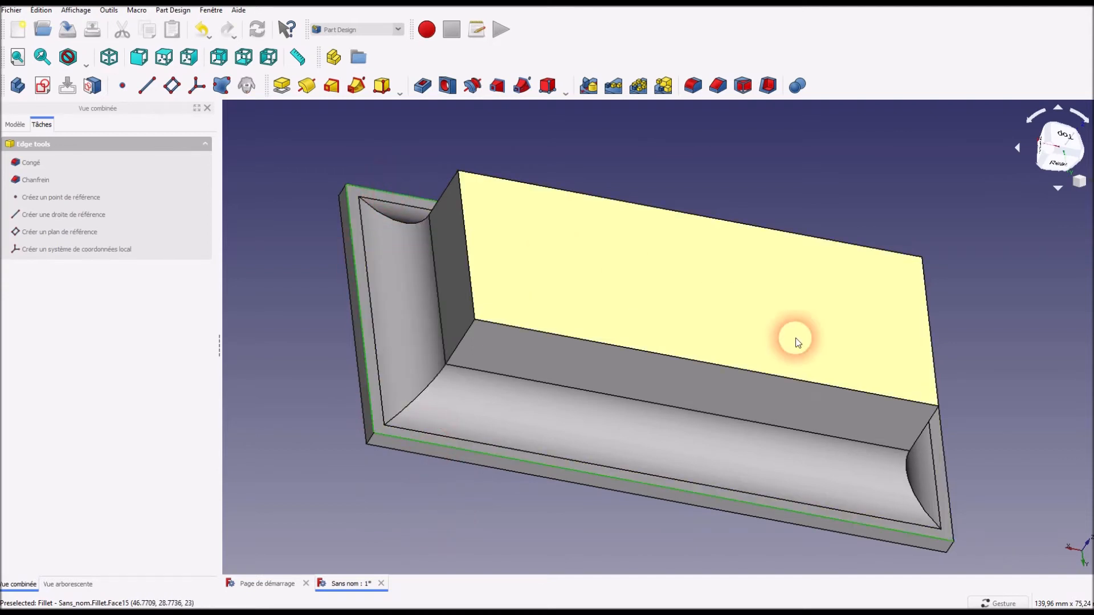
ctrl+click(951, 515)
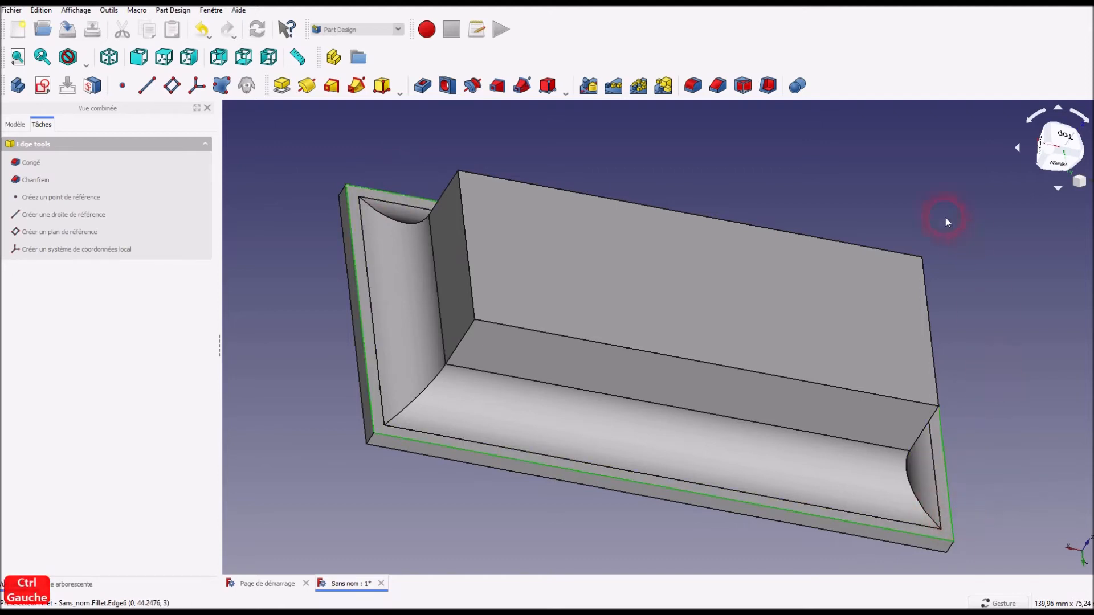
click(694, 86)
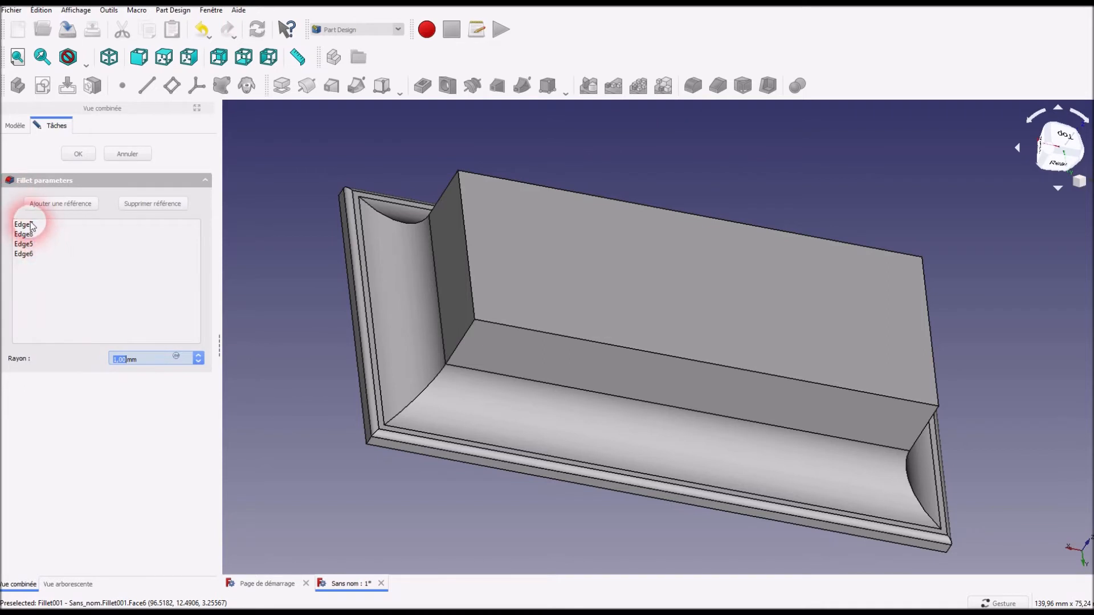
click(78, 154)
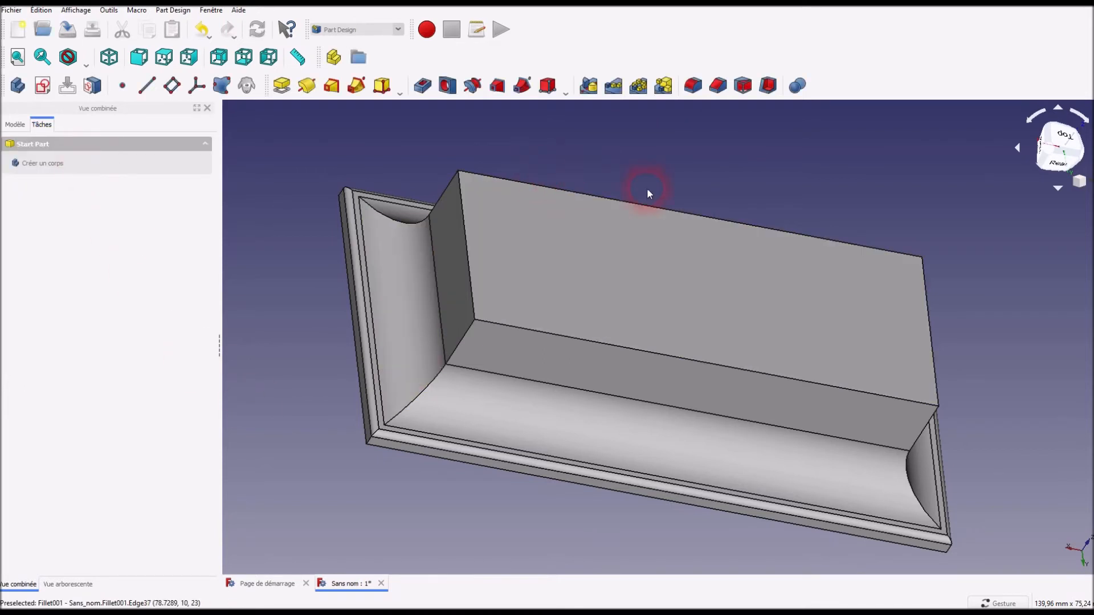
Fillet the four top edges of the block with a 3 mm radius
click(678, 212)
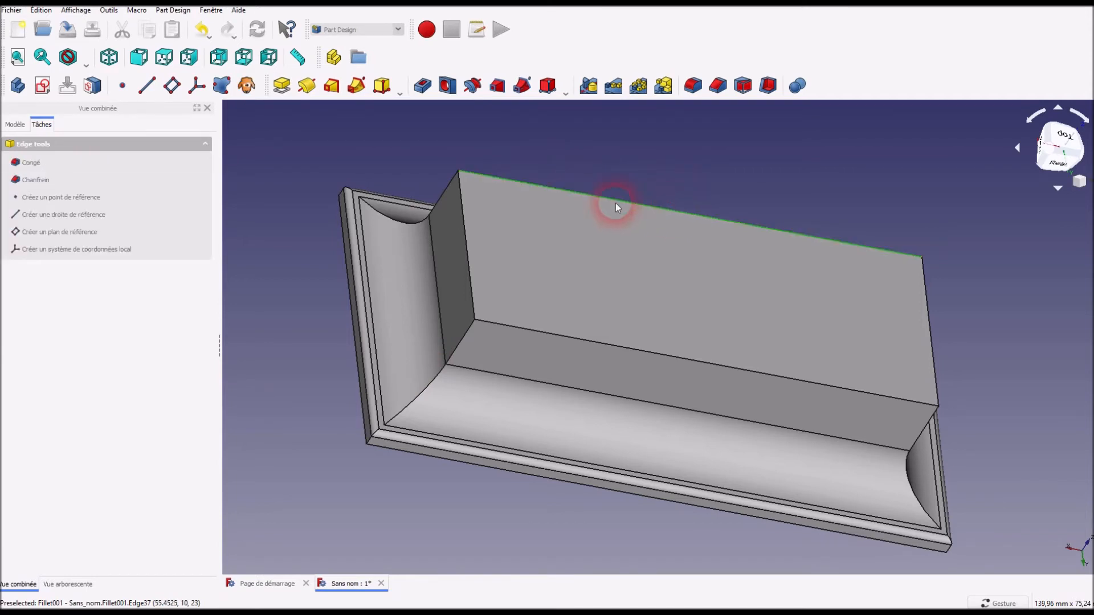
click(464, 238)
click(539, 333)
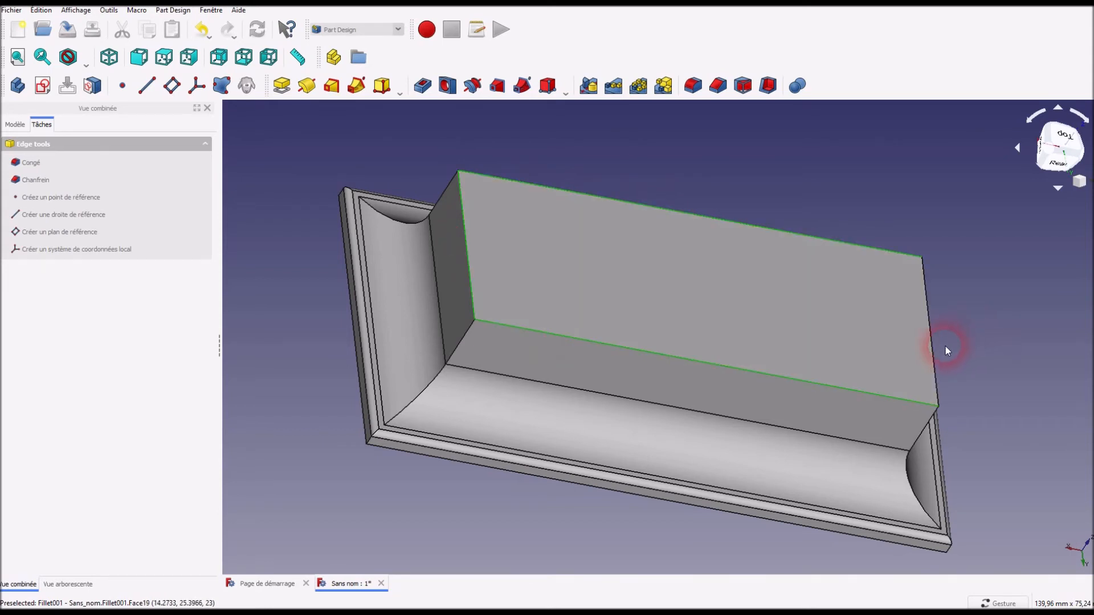
click(935, 353)
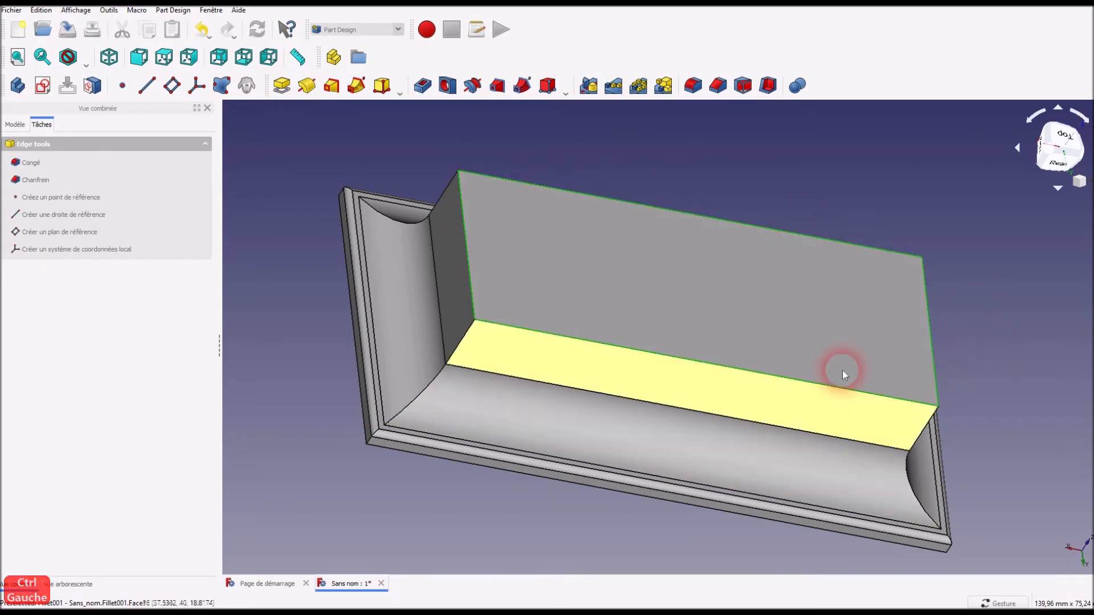
click(693, 85)
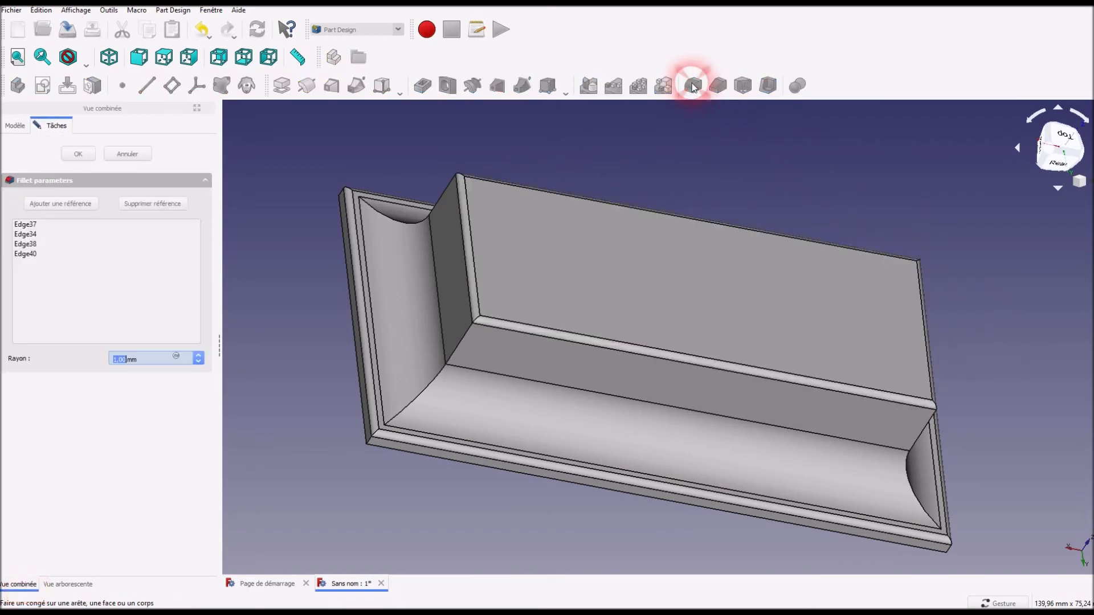
click(199, 354)
click(199, 354)
click(79, 155)
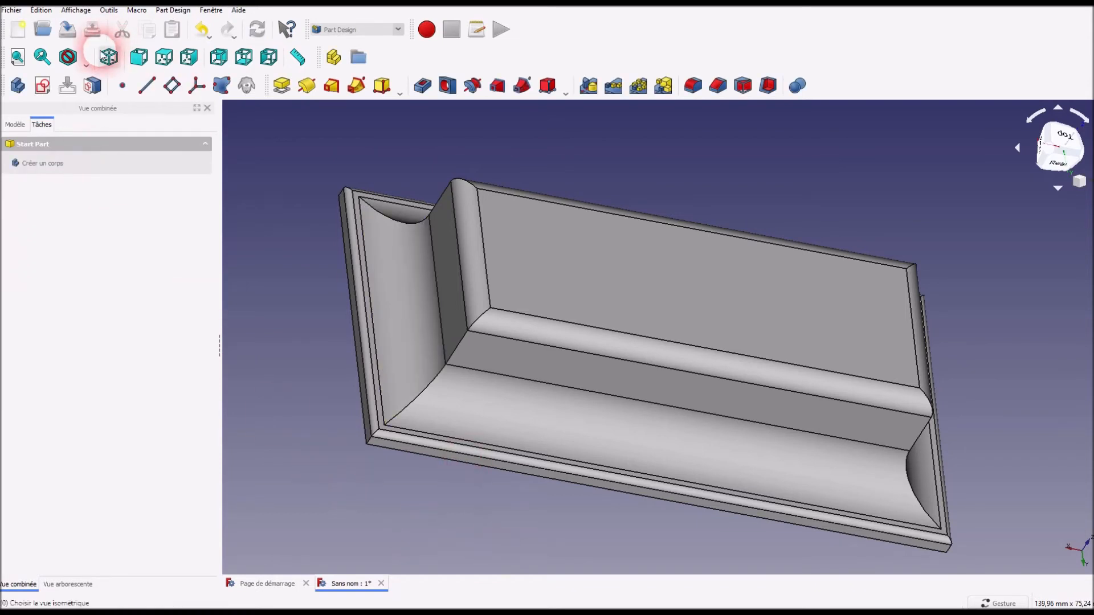
Create a sketch on the block's top face and draw an upright rectangle about 7.2 × 12.7 mm near the face's left end
click(109, 57)
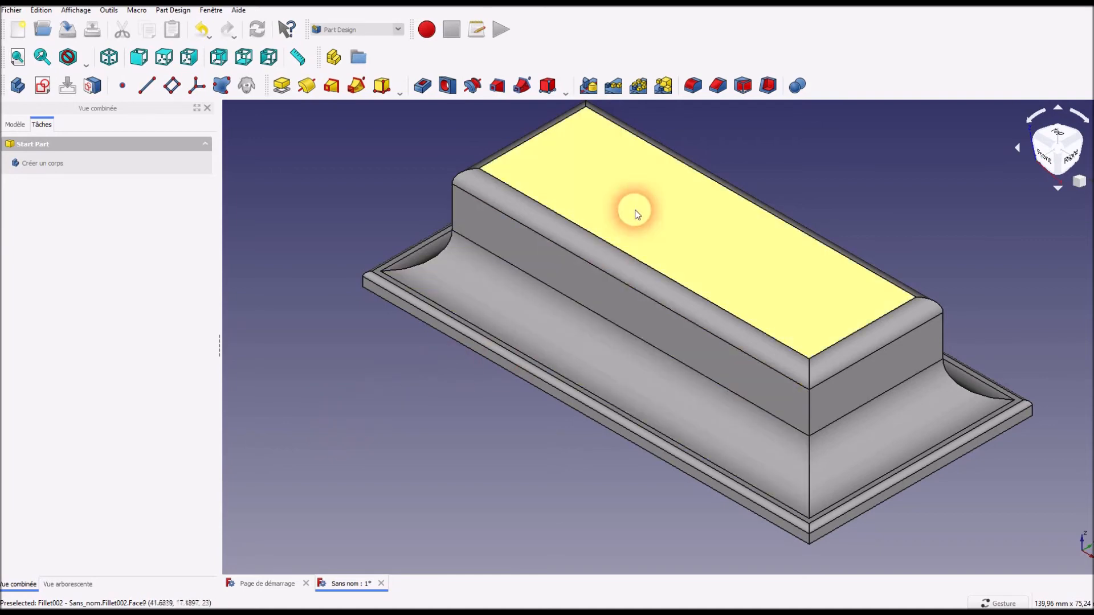
click(645, 190)
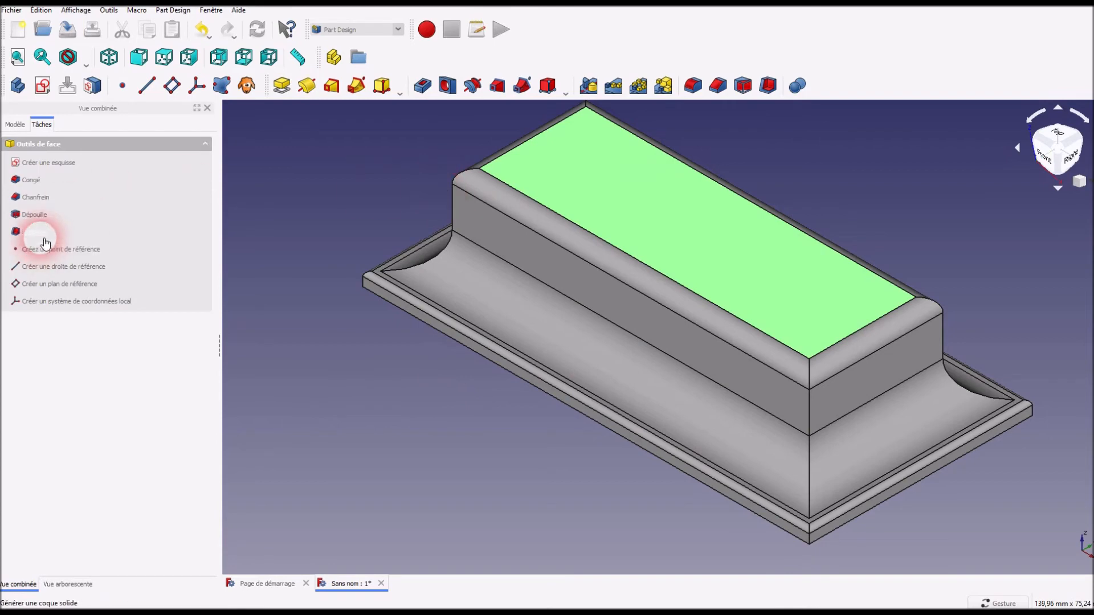
click(54, 161)
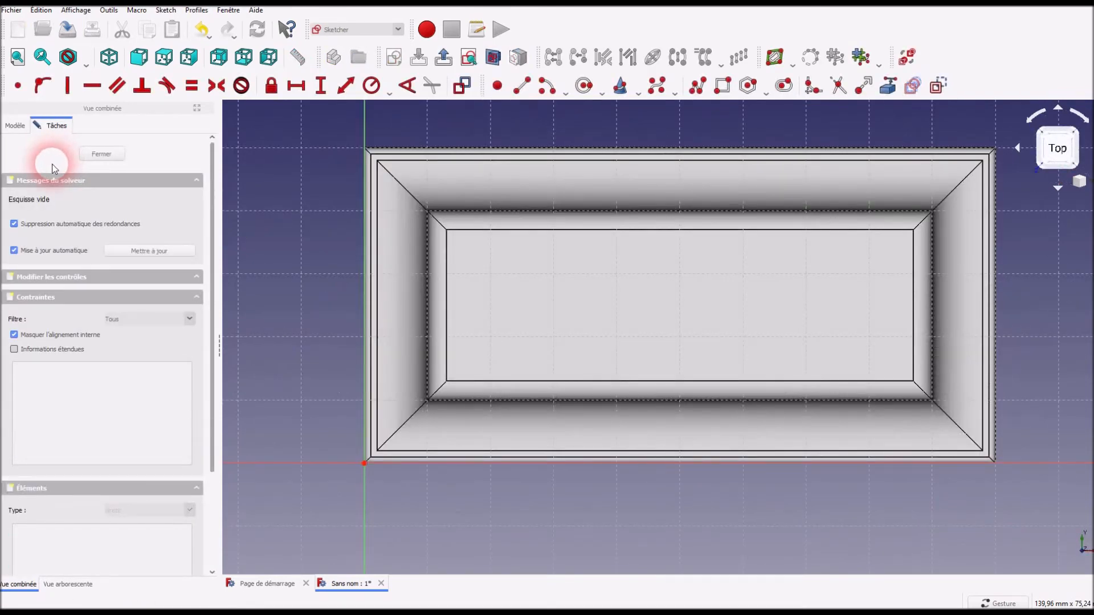
click(725, 86)
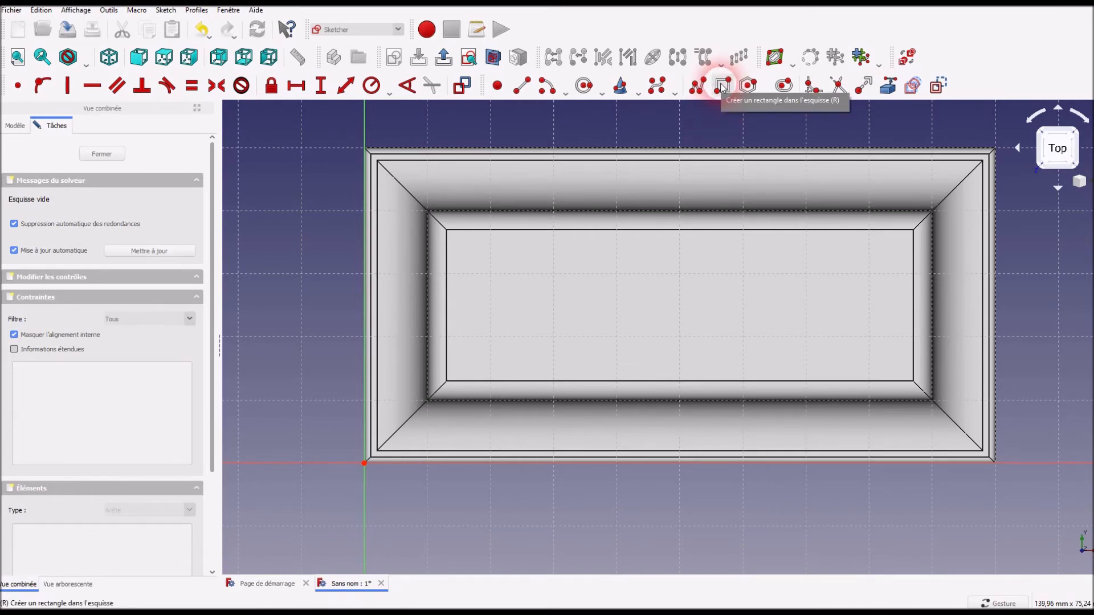
click(493, 340)
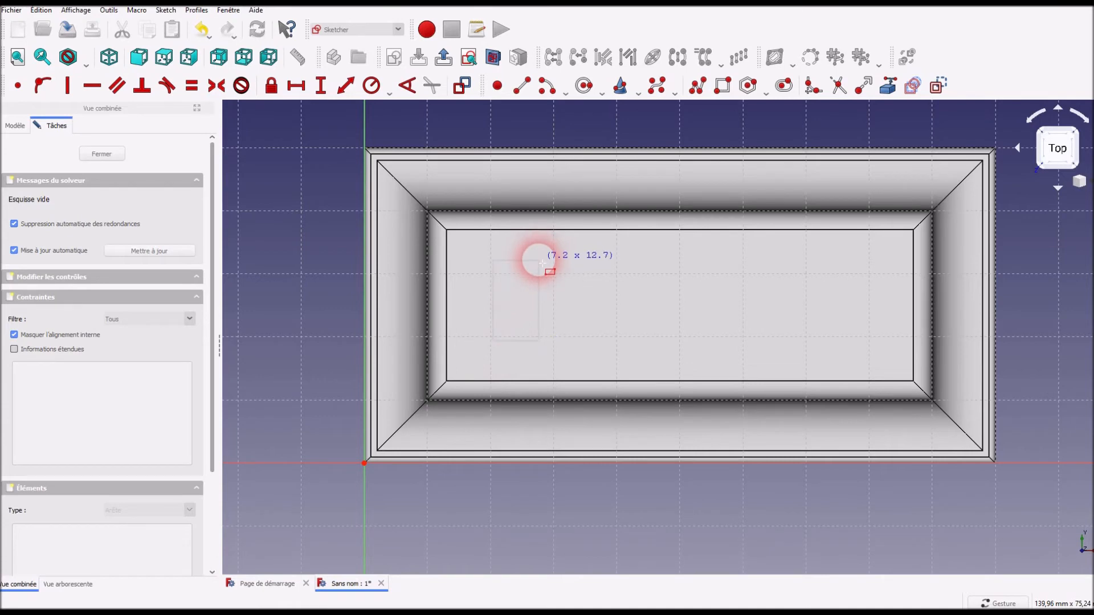
click(539, 260)
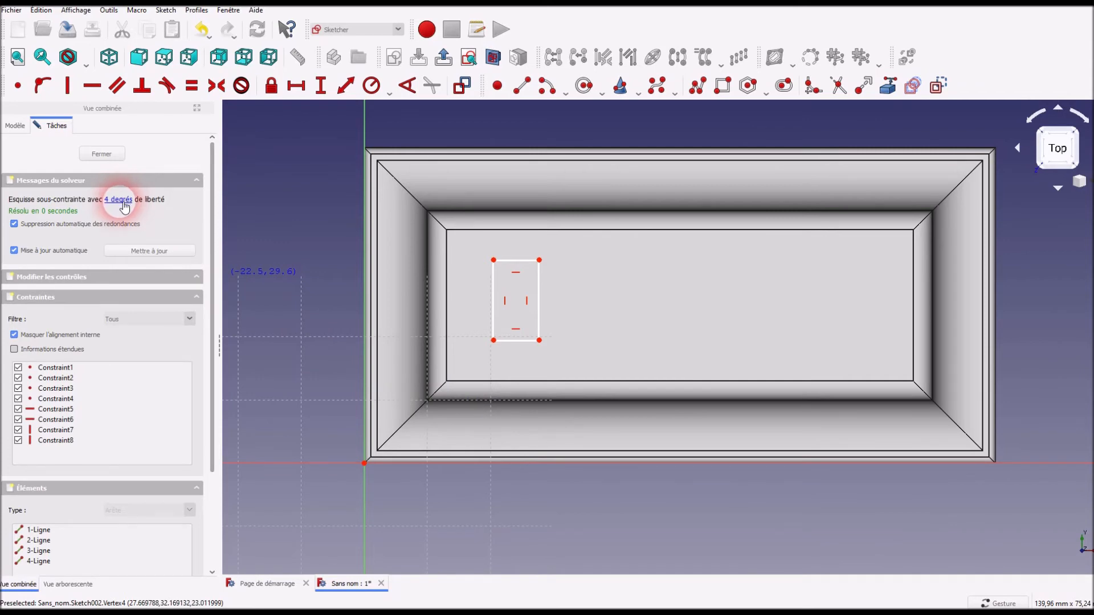
Constrain the rectangle's width to 5 mm and its height to 13 mm, and move both dimensions clear of the shape
click(308, 96)
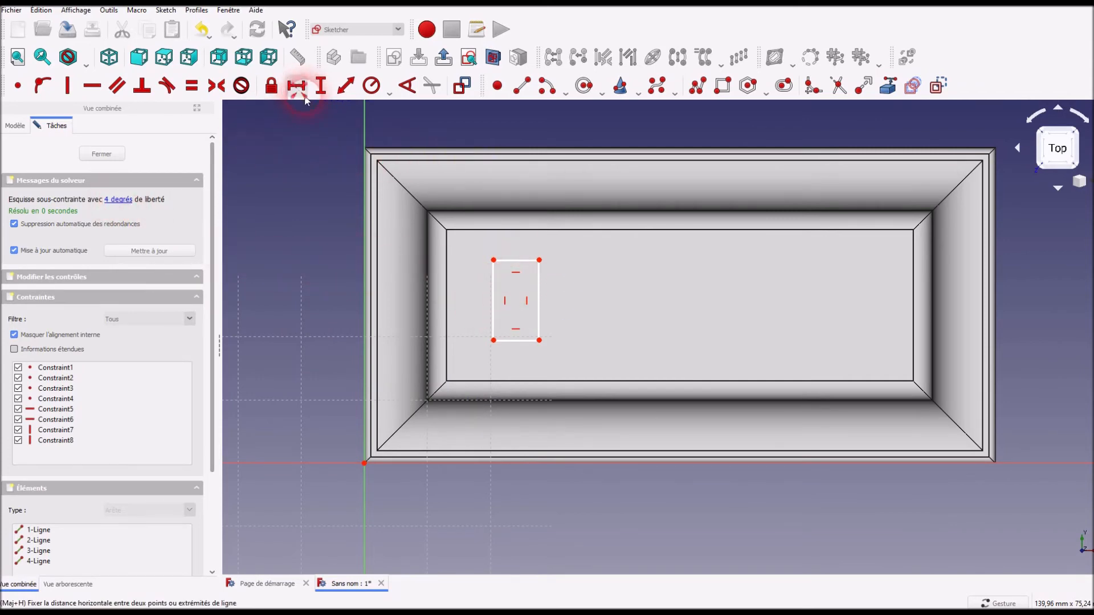
click(522, 261)
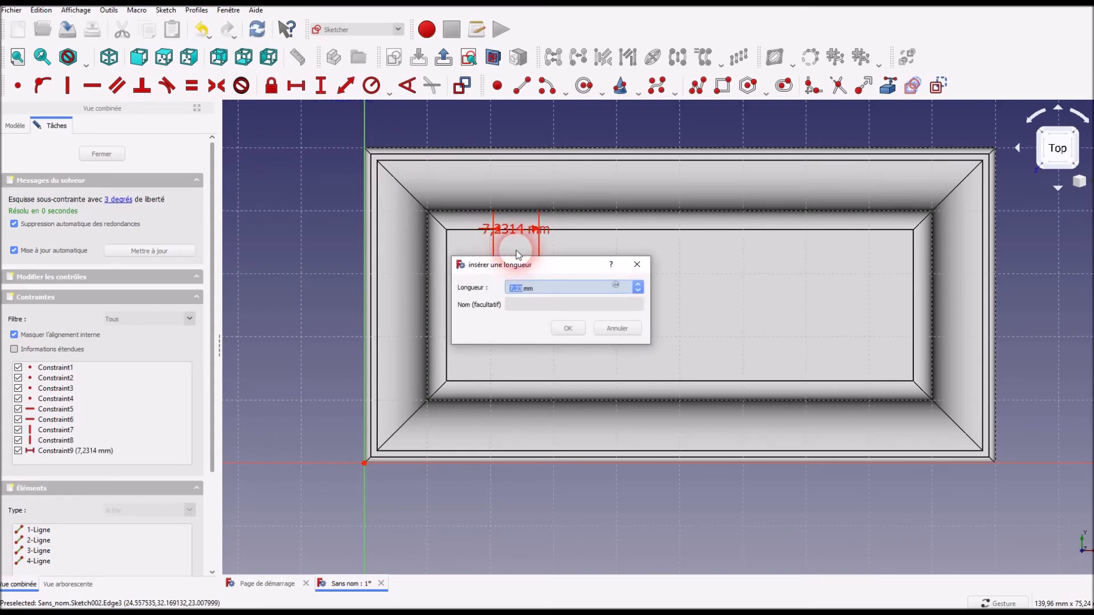
text(5)
key(Return)
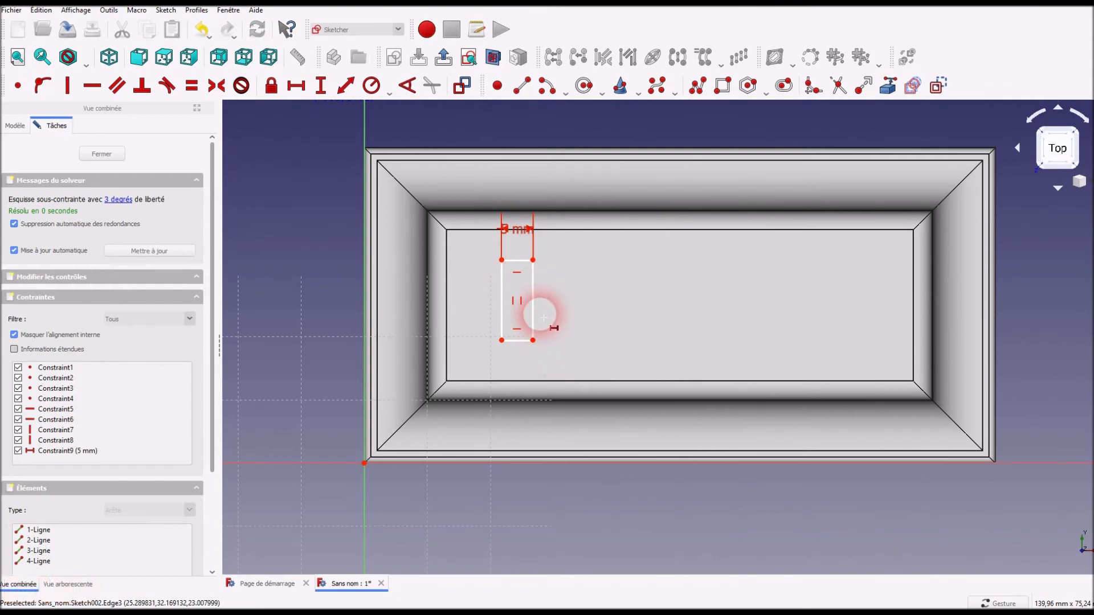
click(319, 92)
click(532, 293)
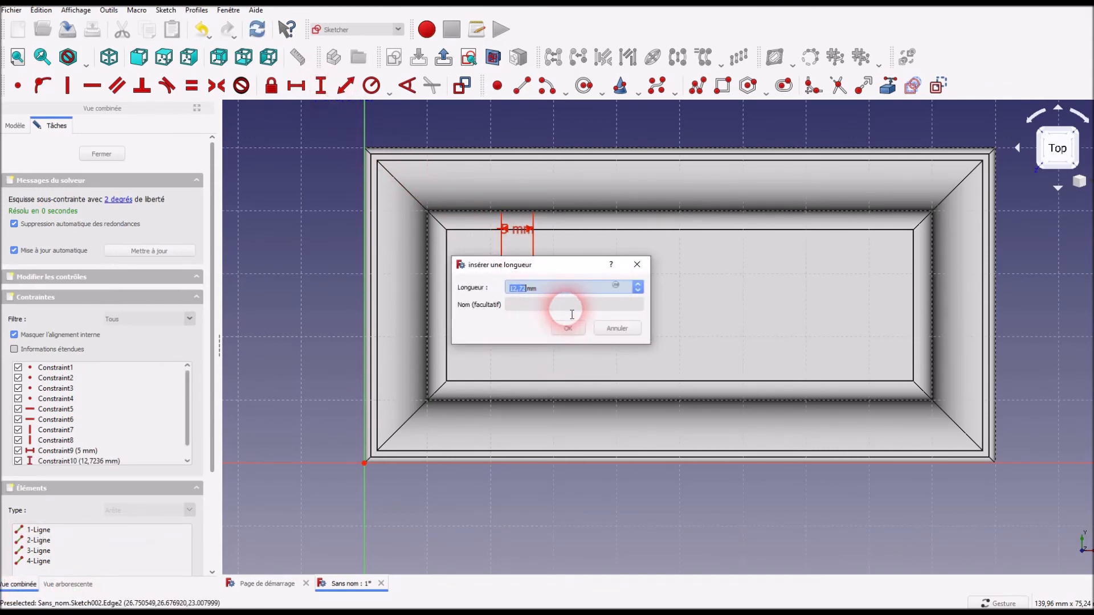
text(13)
key(Return)
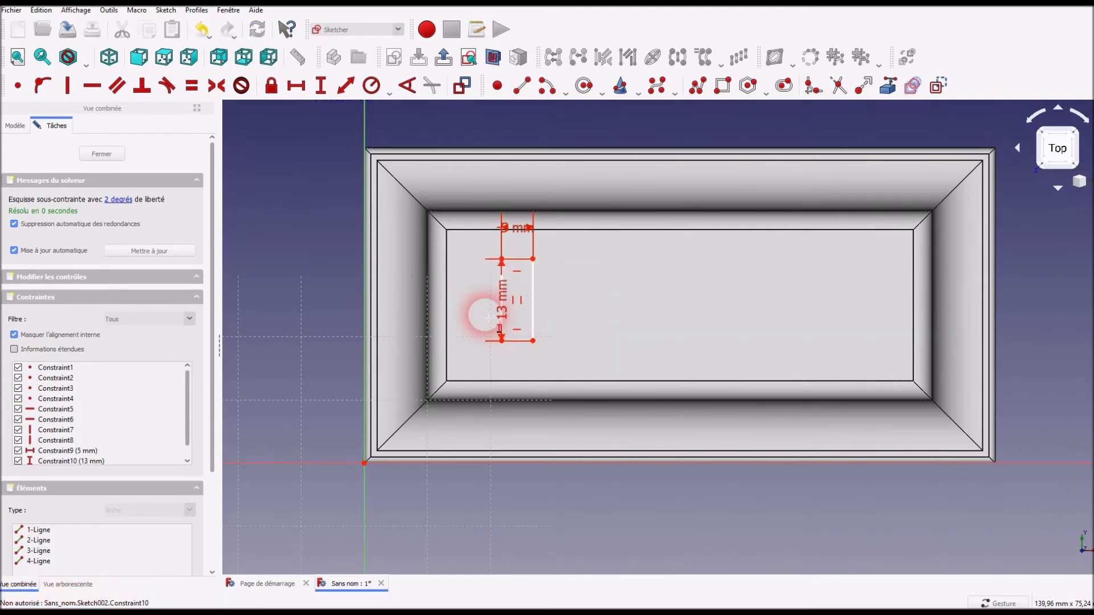
drag(504, 316, 569, 306)
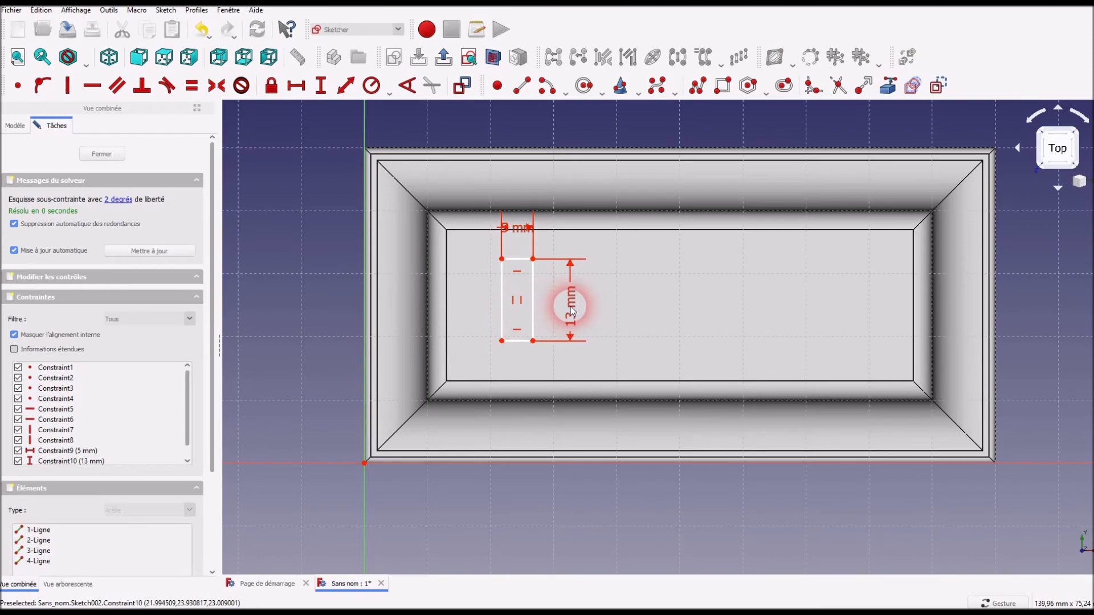
drag(514, 230, 568, 239)
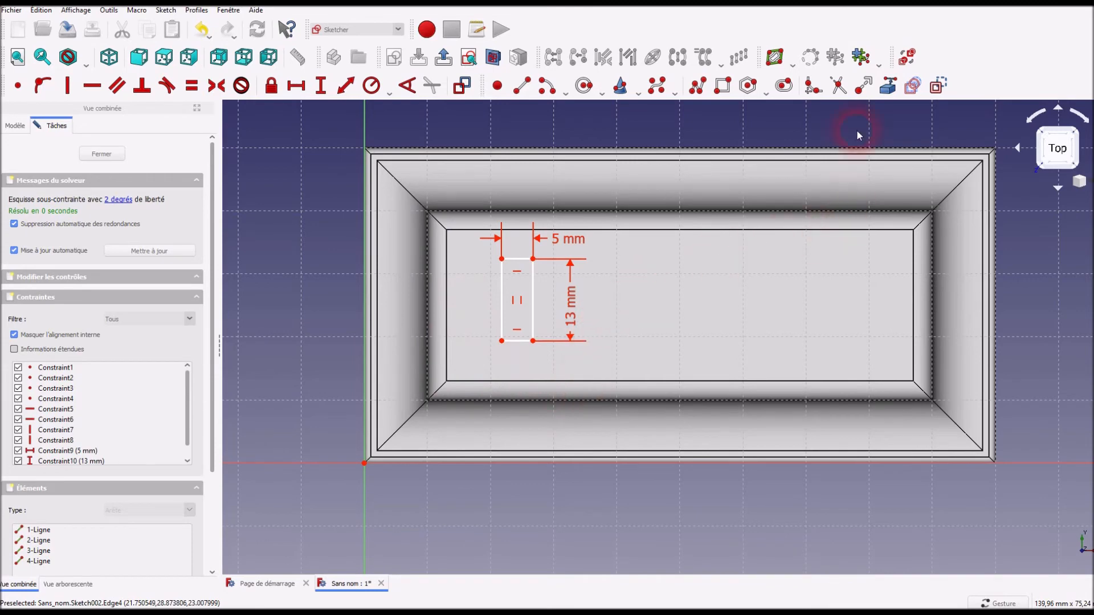
Link the left and lower edges of the block's top face into the sketch as external geometry
click(888, 84)
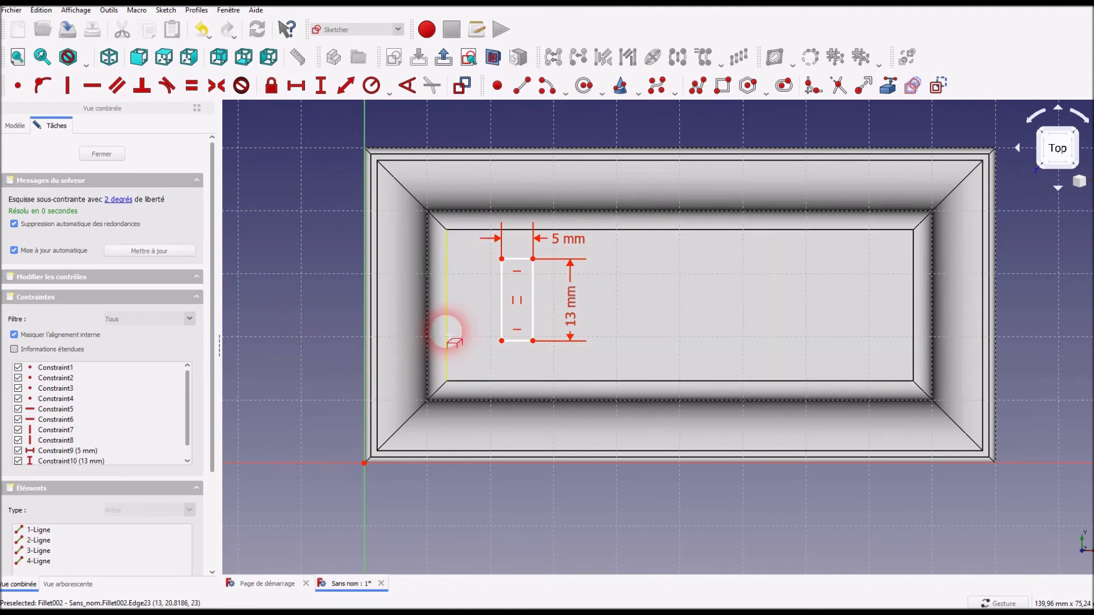
click(448, 336)
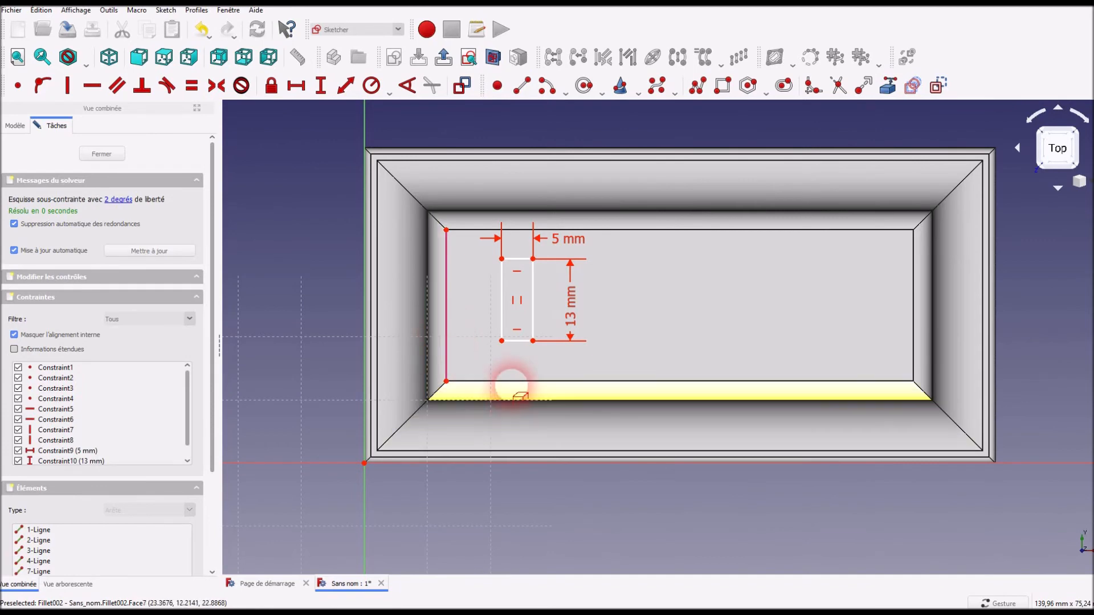
click(515, 381)
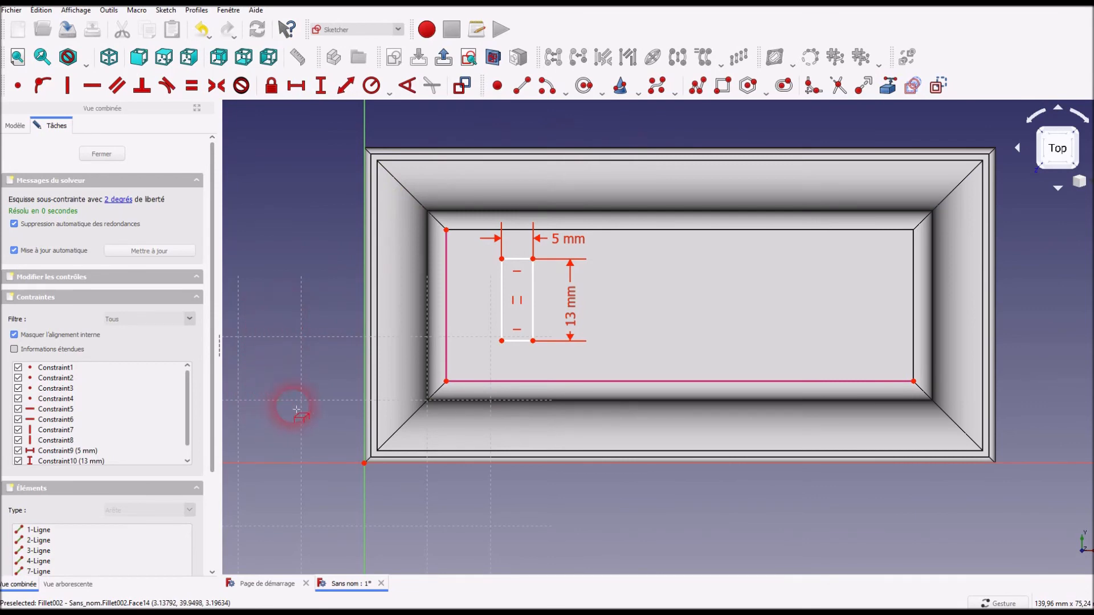
right_click(304, 380)
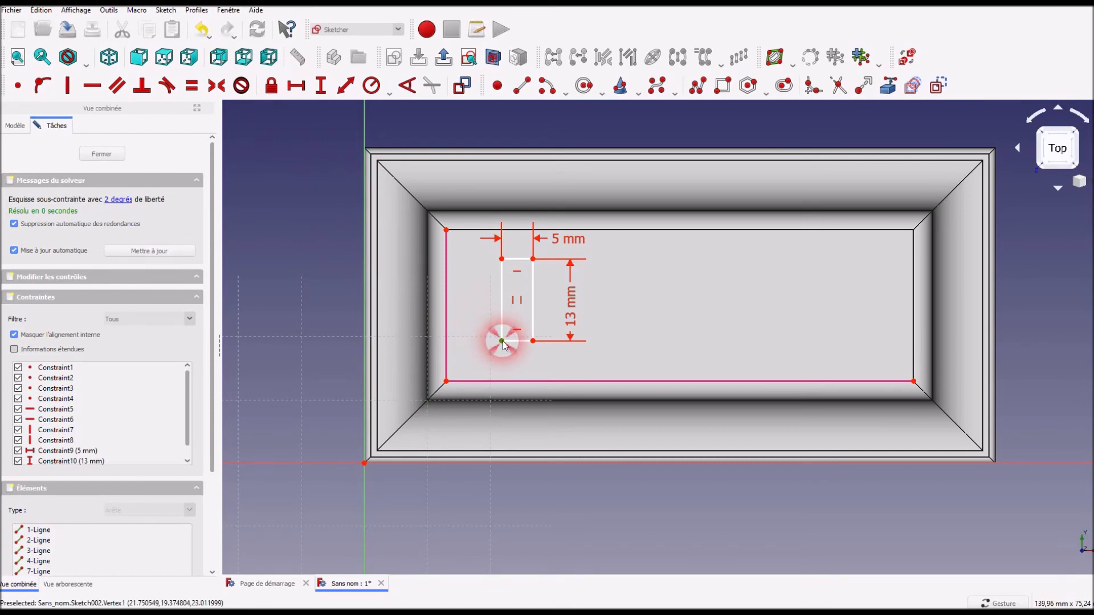
Constrain the rectangle's lower-left corner 5 mm horizontally from the face's lower-left corner and move the dimension below the plate
click(446, 381)
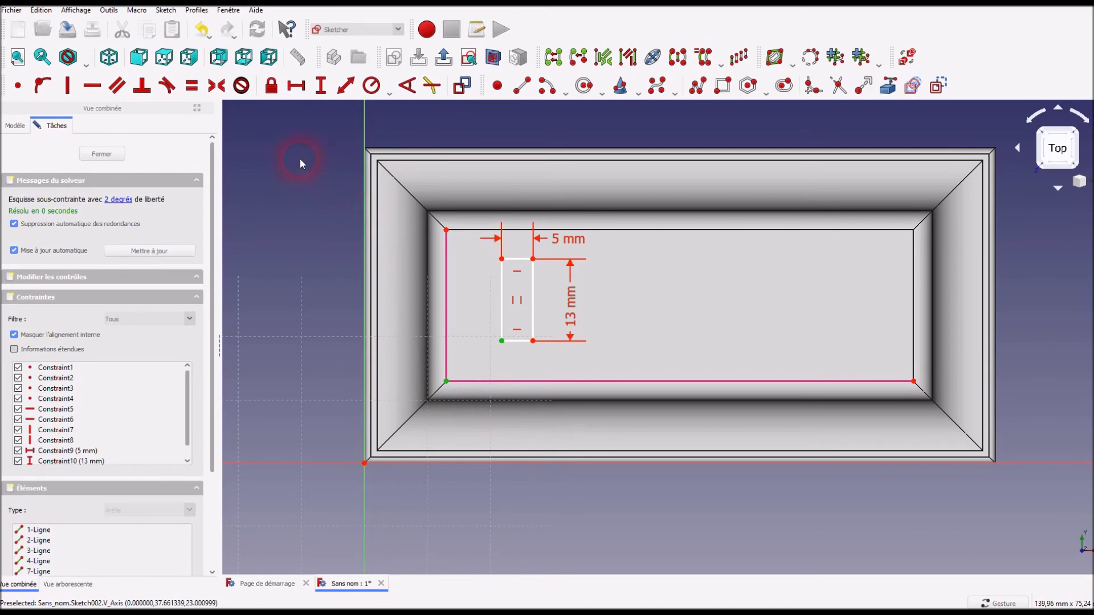
click(295, 87)
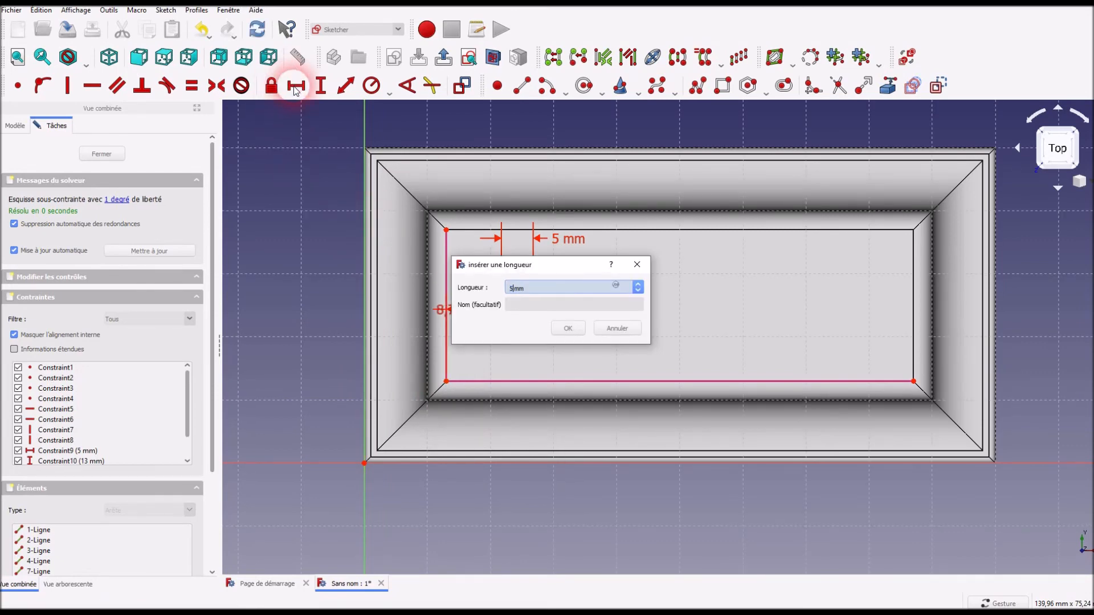
key(Return)
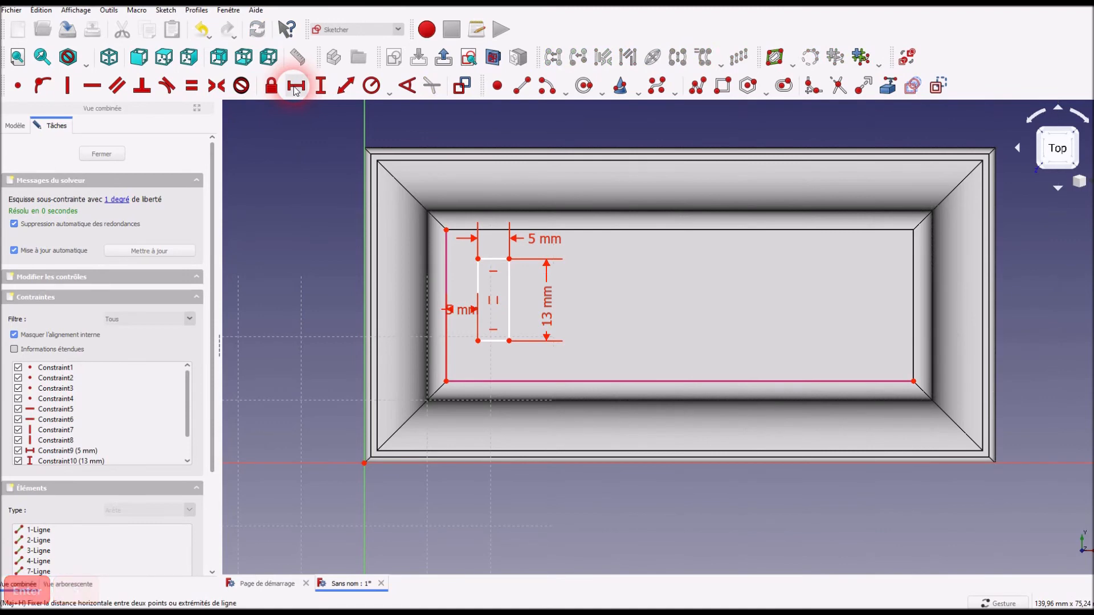
drag(456, 308, 292, 489)
click(570, 504)
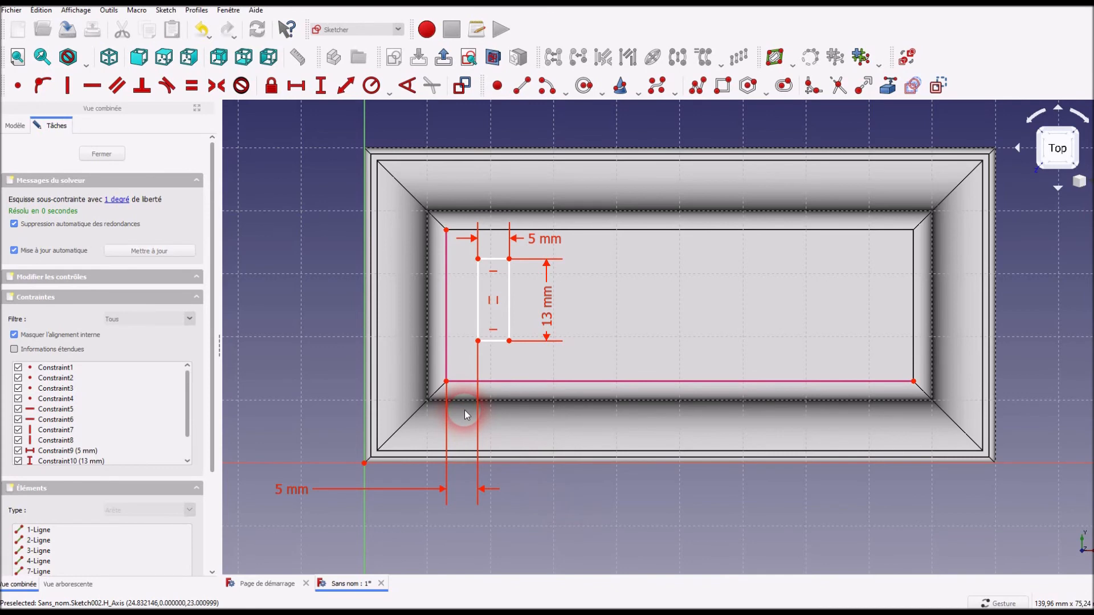
Constrain the rectangle's lower-left corner 5.5 mm vertically from the face's lower-left corner and move the dimension left of the plate
click(476, 340)
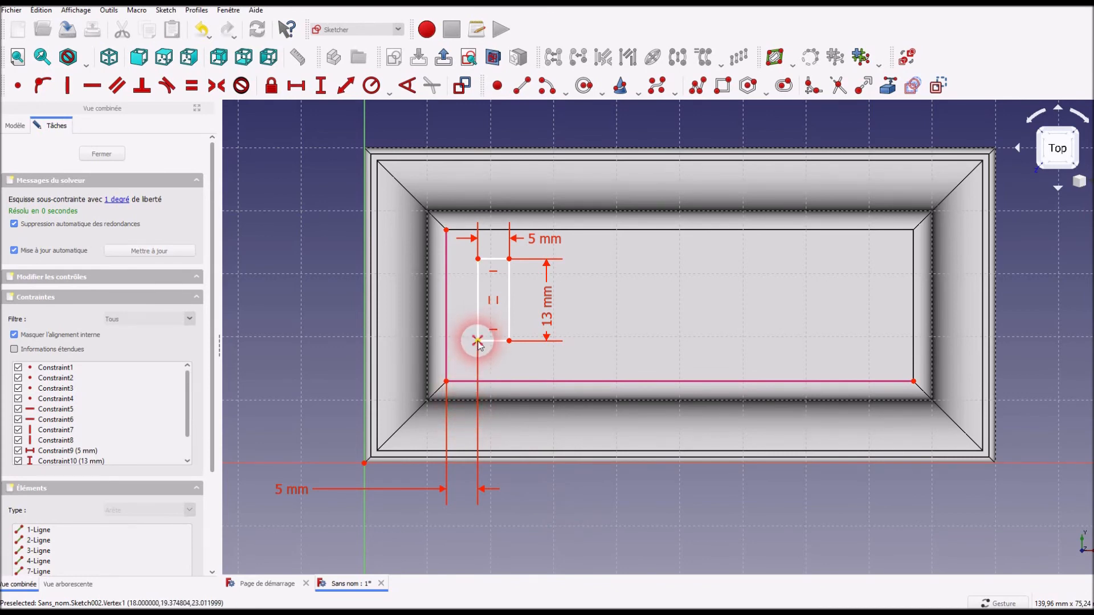
click(446, 381)
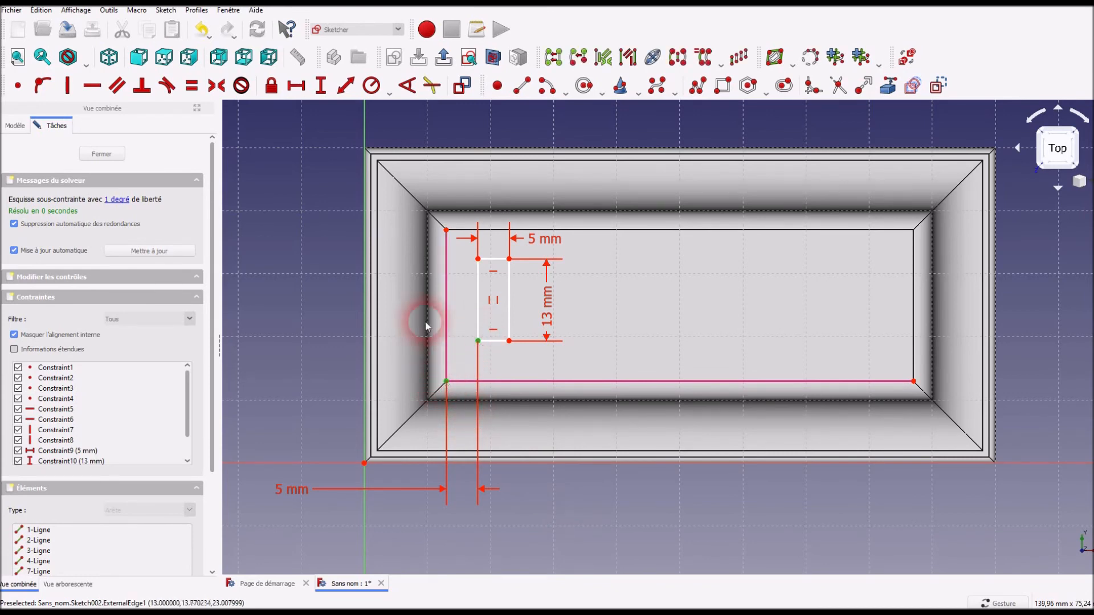
click(321, 85)
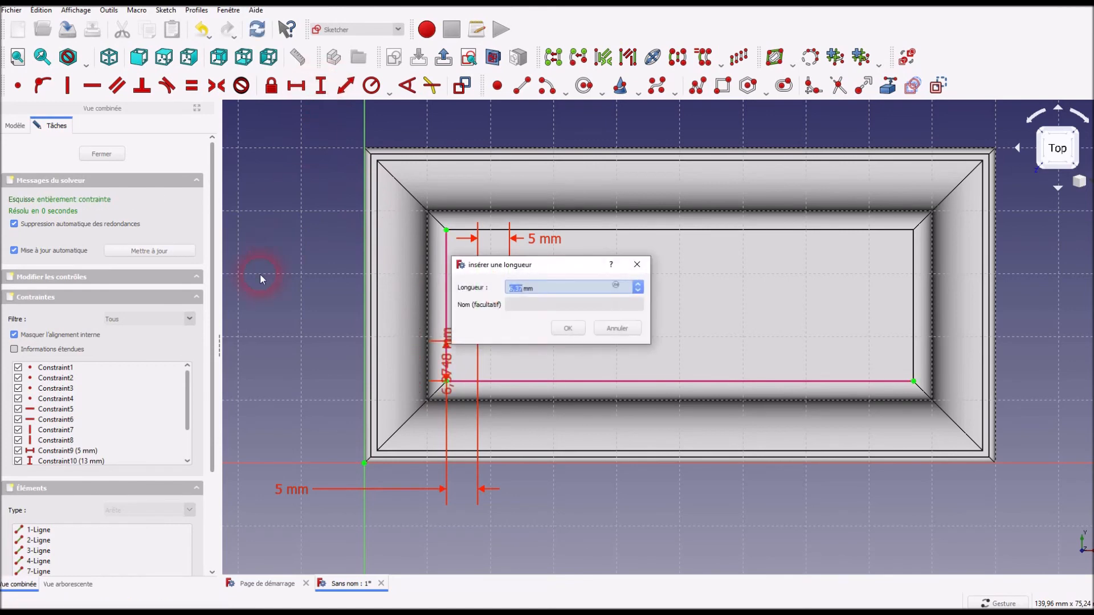
text(5.5)
key(Return)
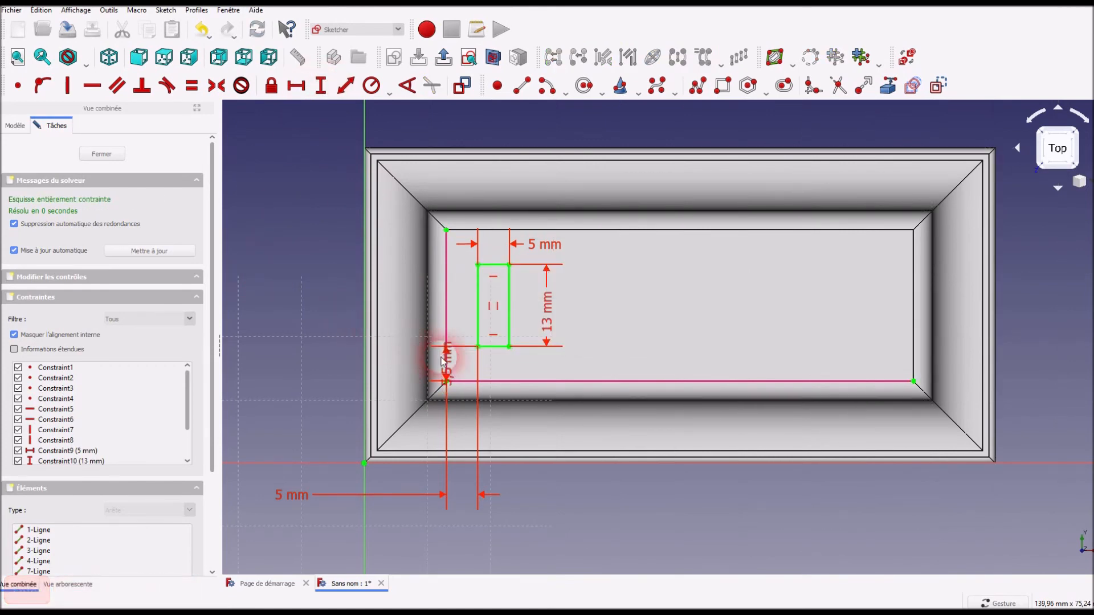
drag(449, 371, 322, 299)
click(553, 477)
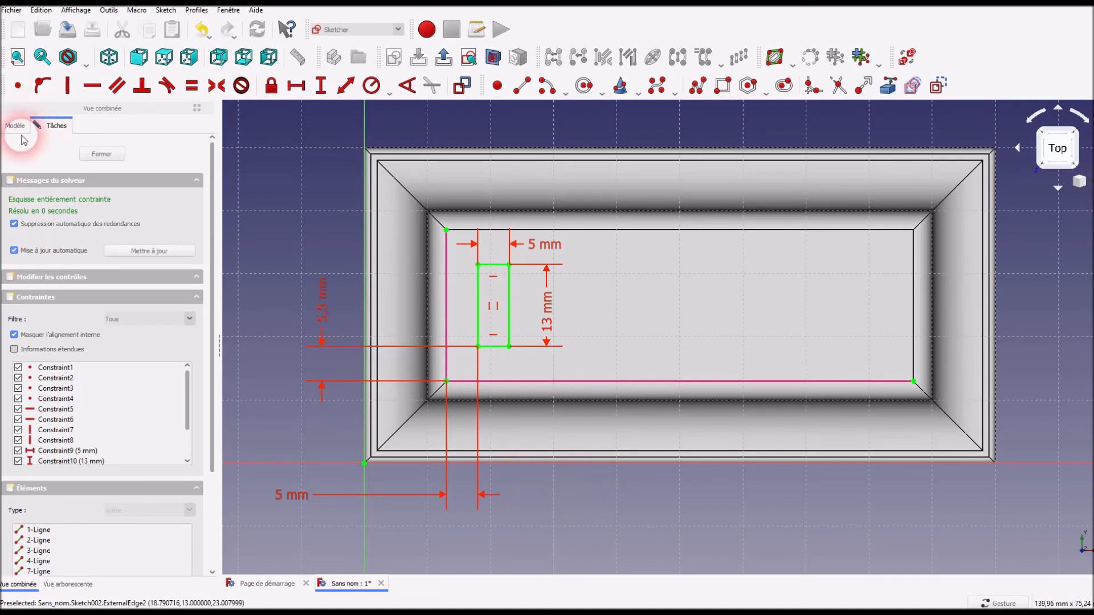
Close the rectangle sketch and cut it into the block as a pocket 15 mm deep
click(86, 154)
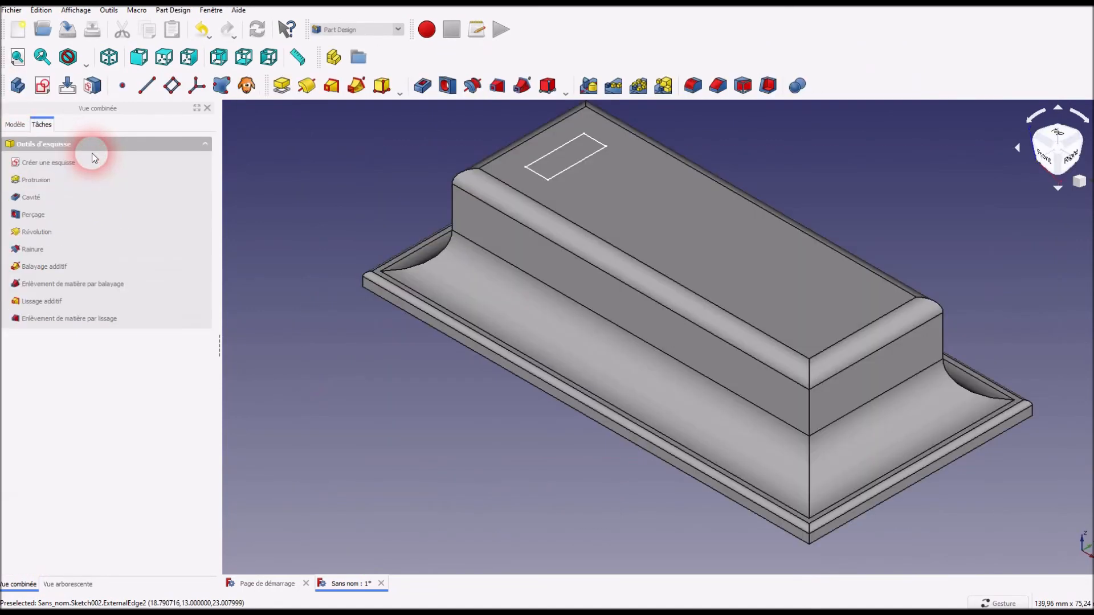
click(14, 124)
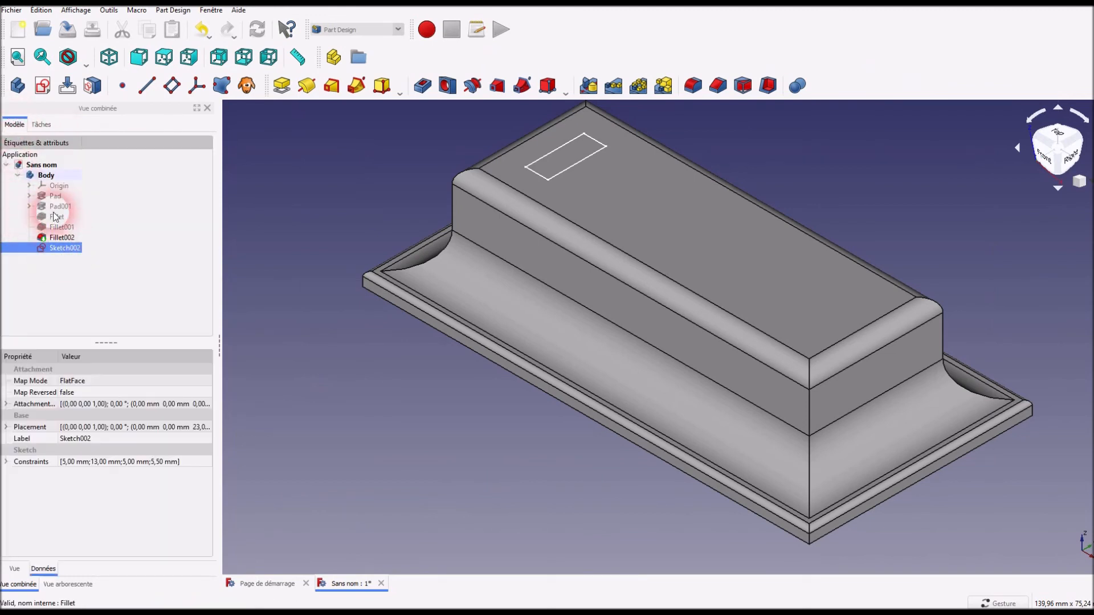
click(73, 250)
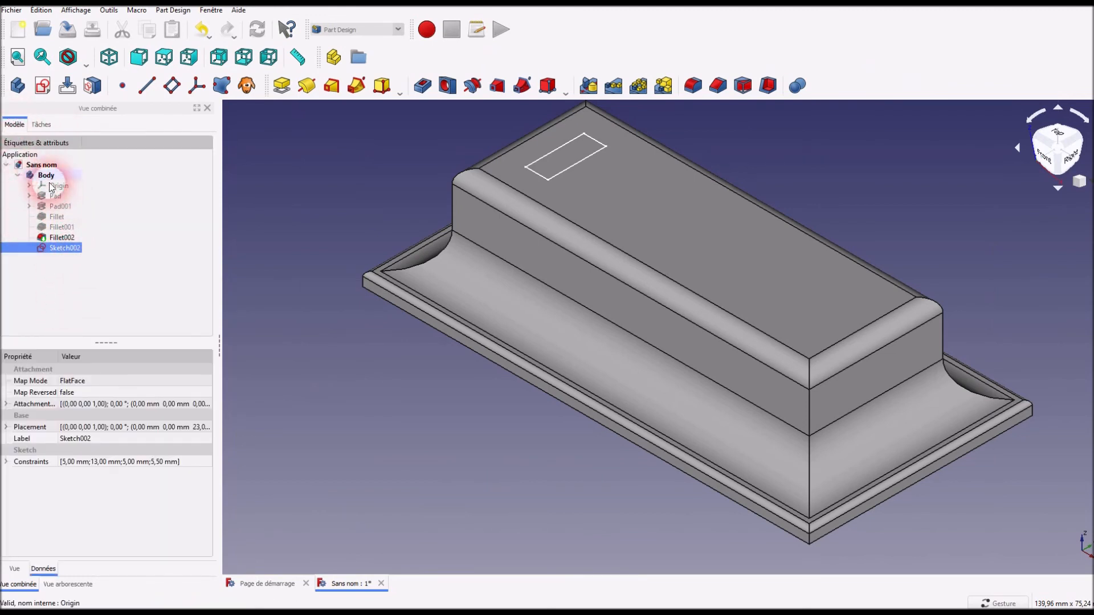
click(44, 126)
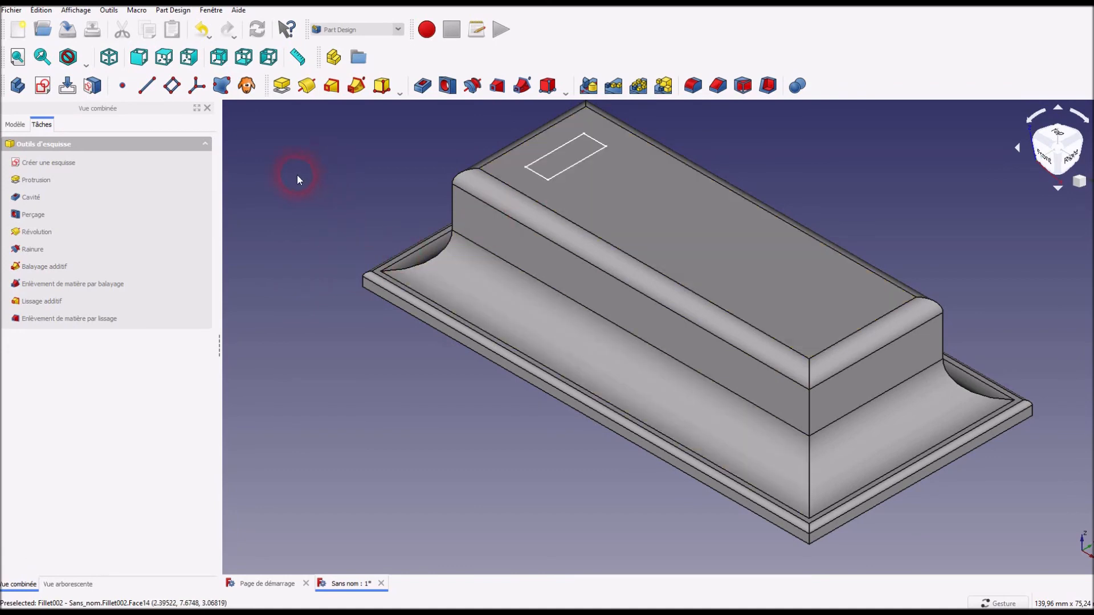
click(26, 194)
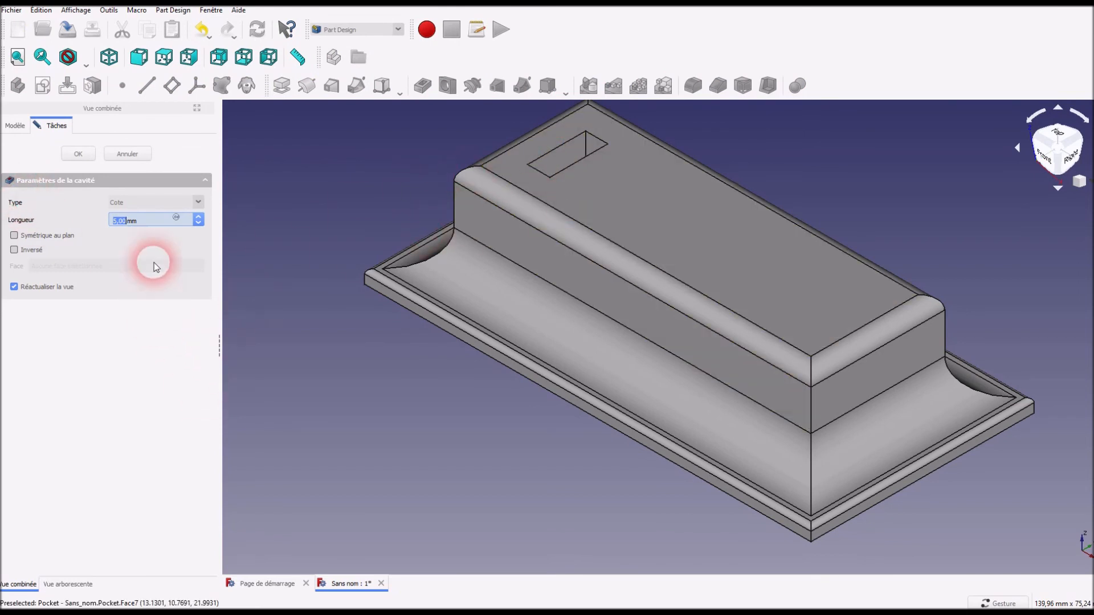
text(15)
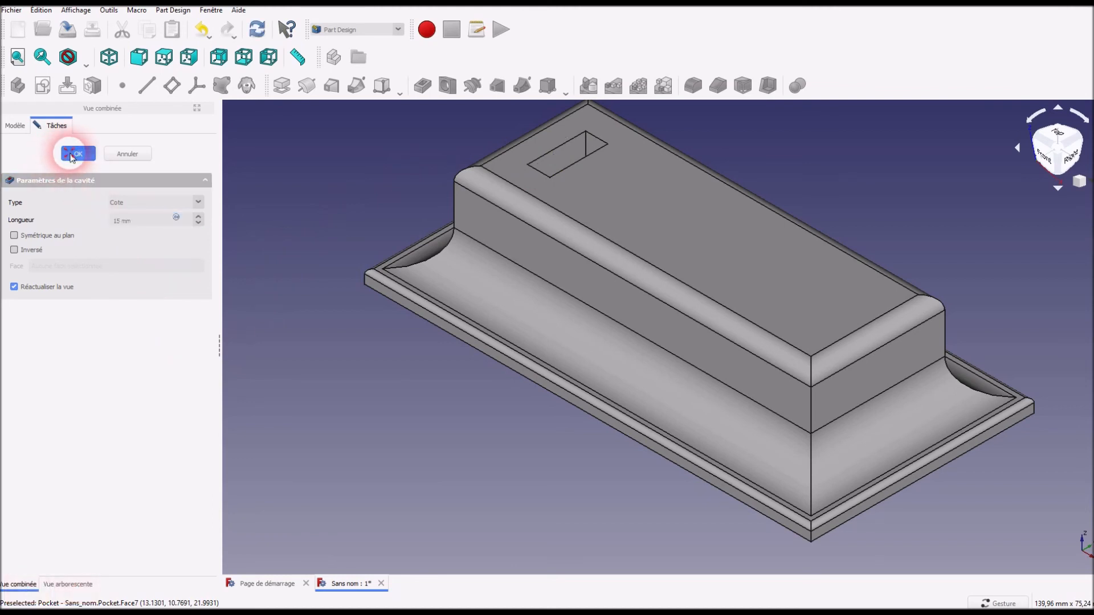
click(73, 153)
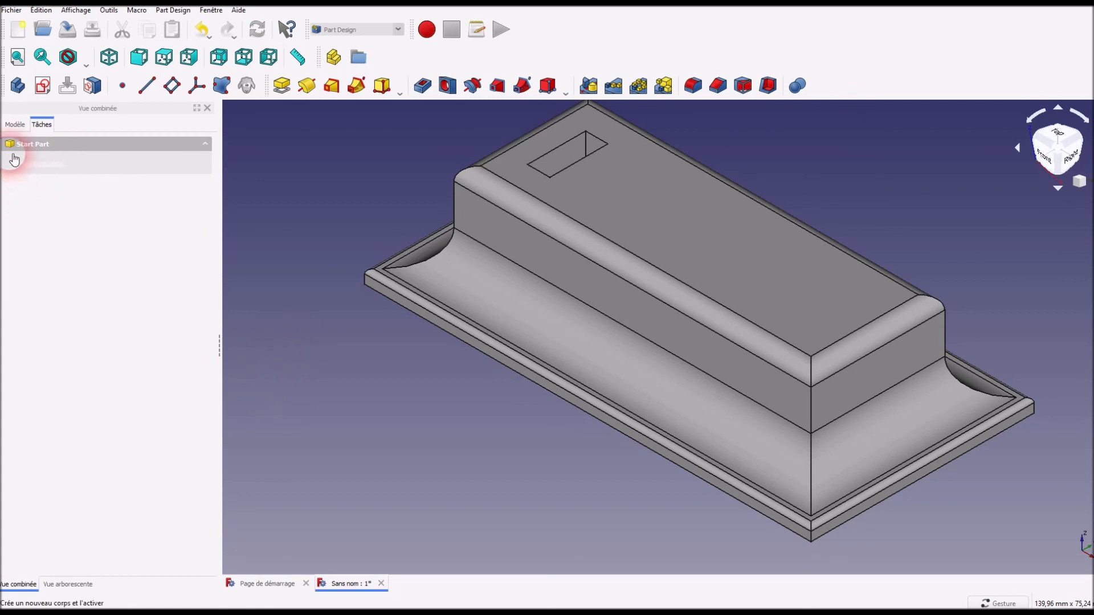
Create a linear pattern of the pocket along the horizontal sketch axis with a length of 59 mm
click(13, 124)
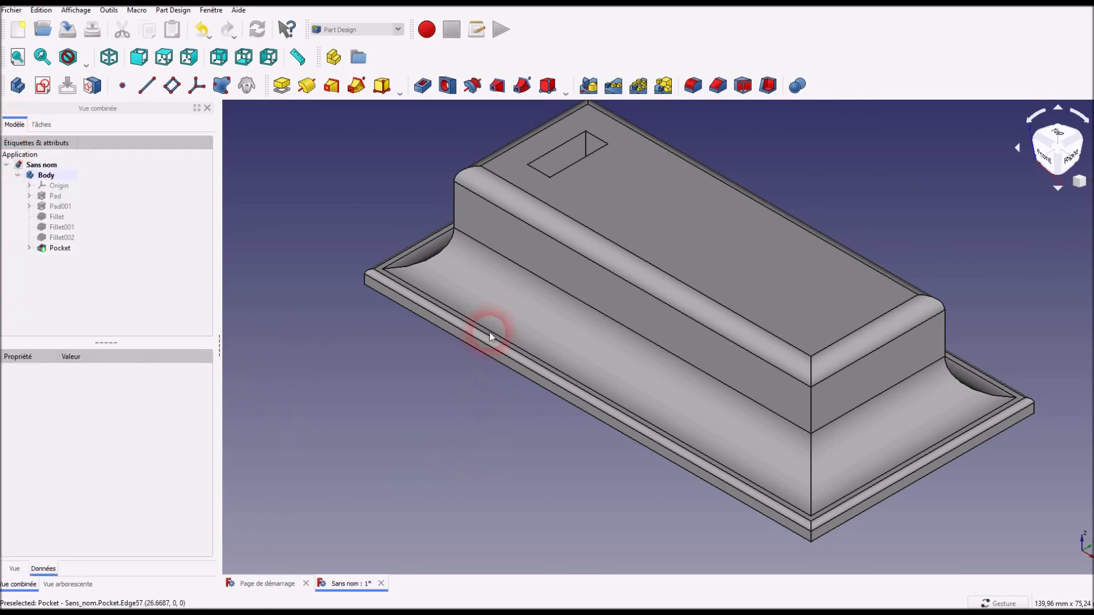
click(60, 249)
click(312, 442)
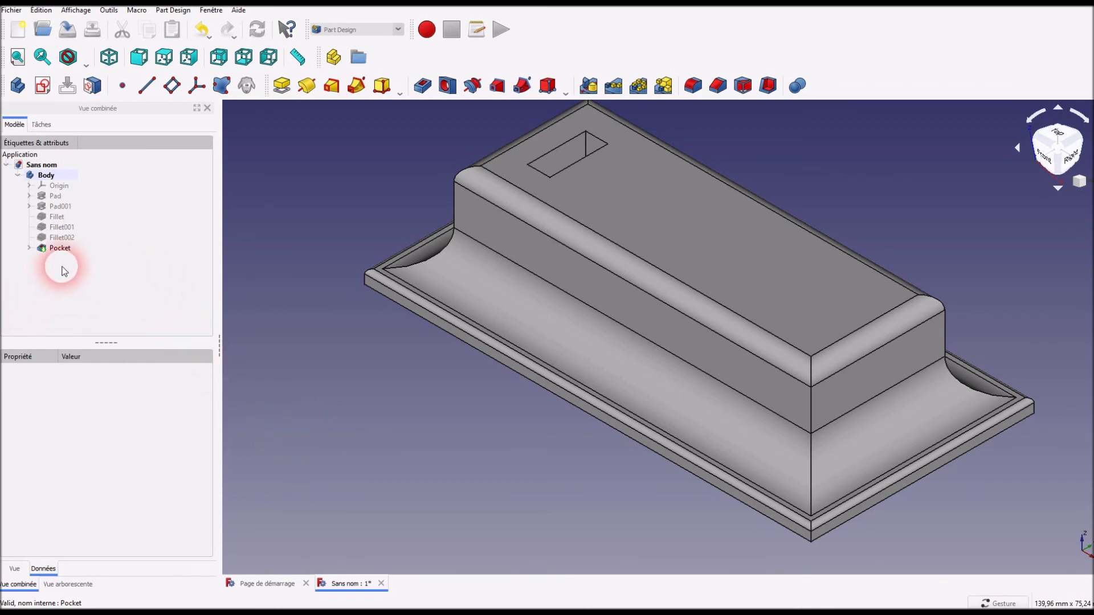
click(60, 249)
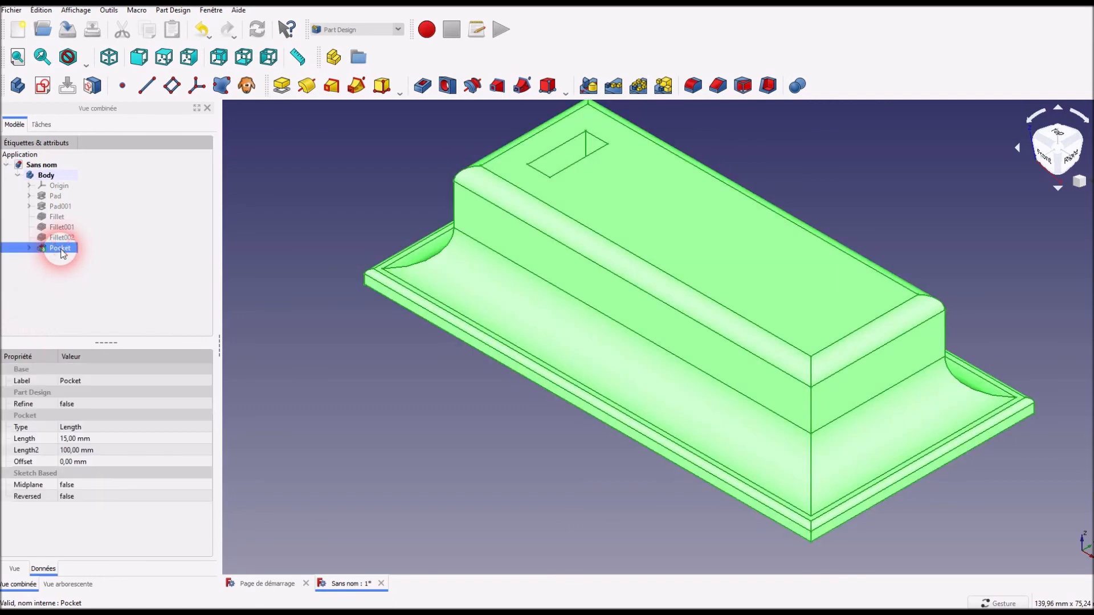
click(614, 88)
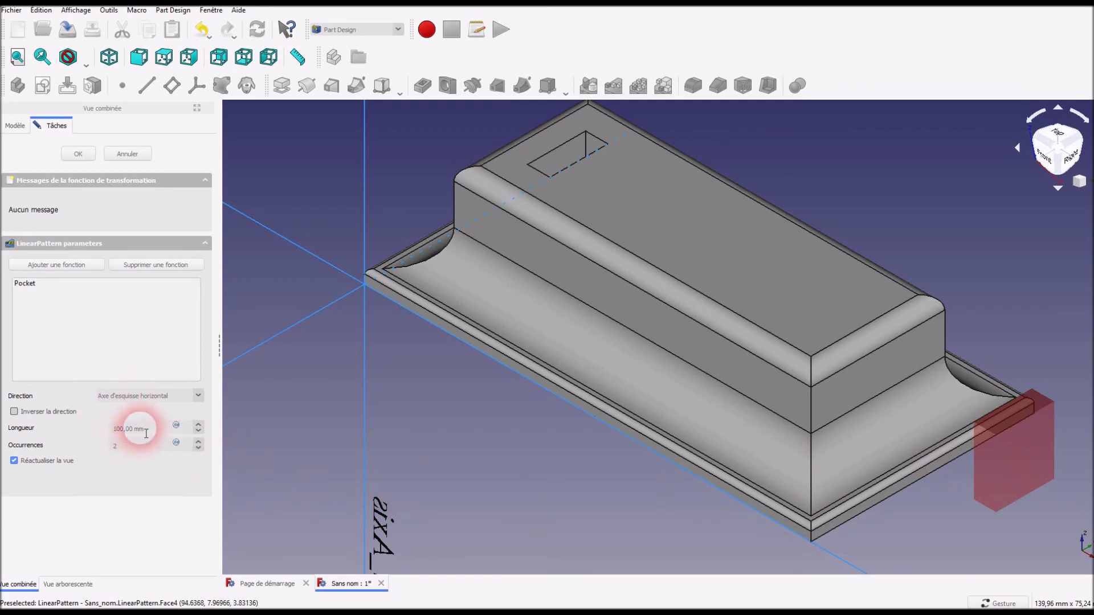
drag(144, 433, 74, 432)
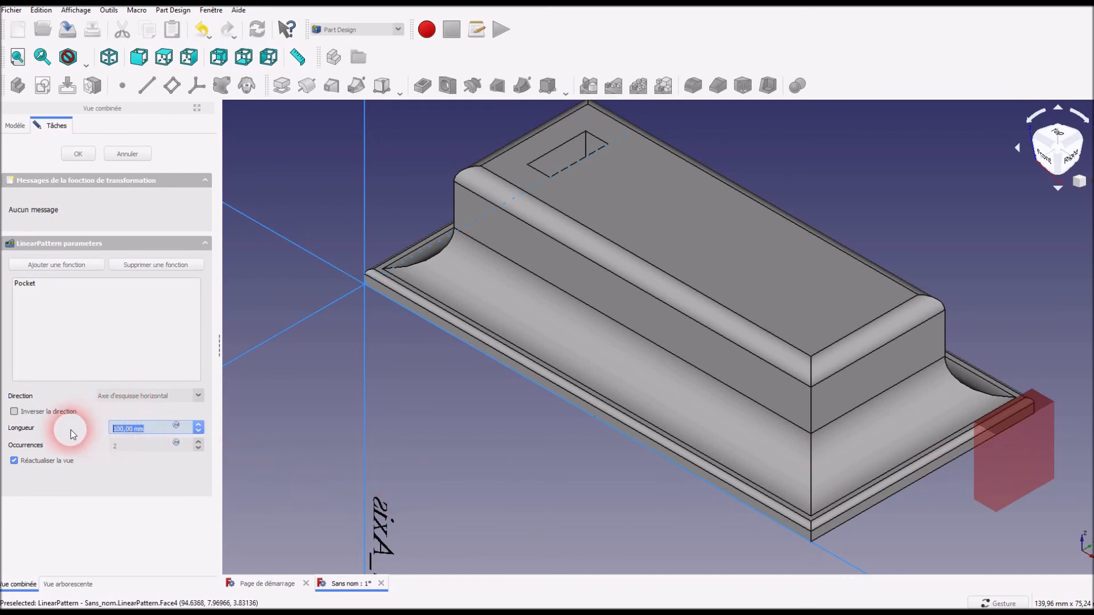
text(59)
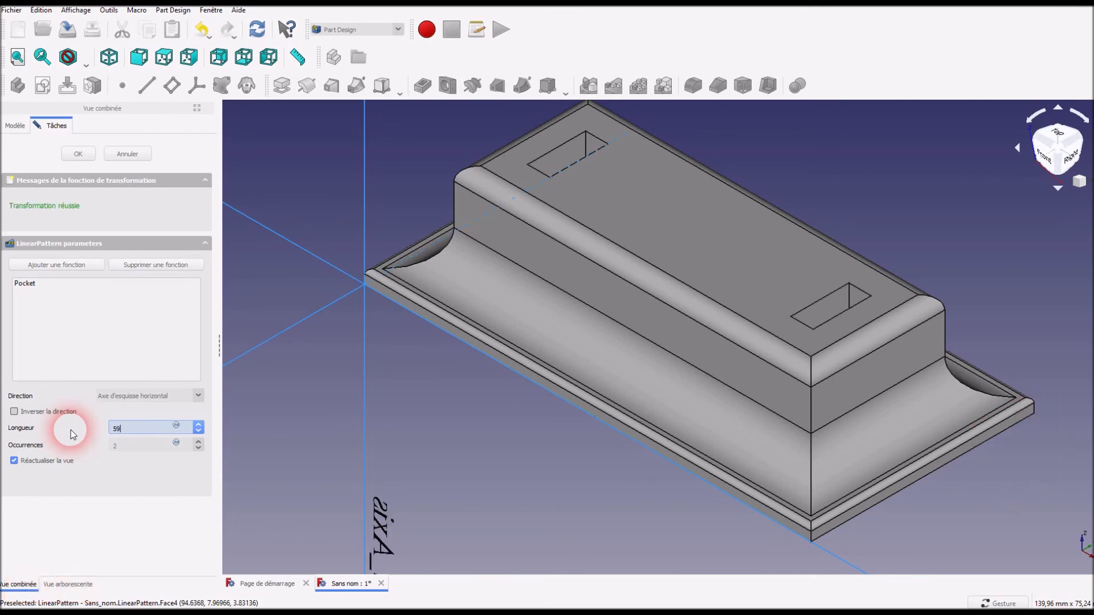
text(,)
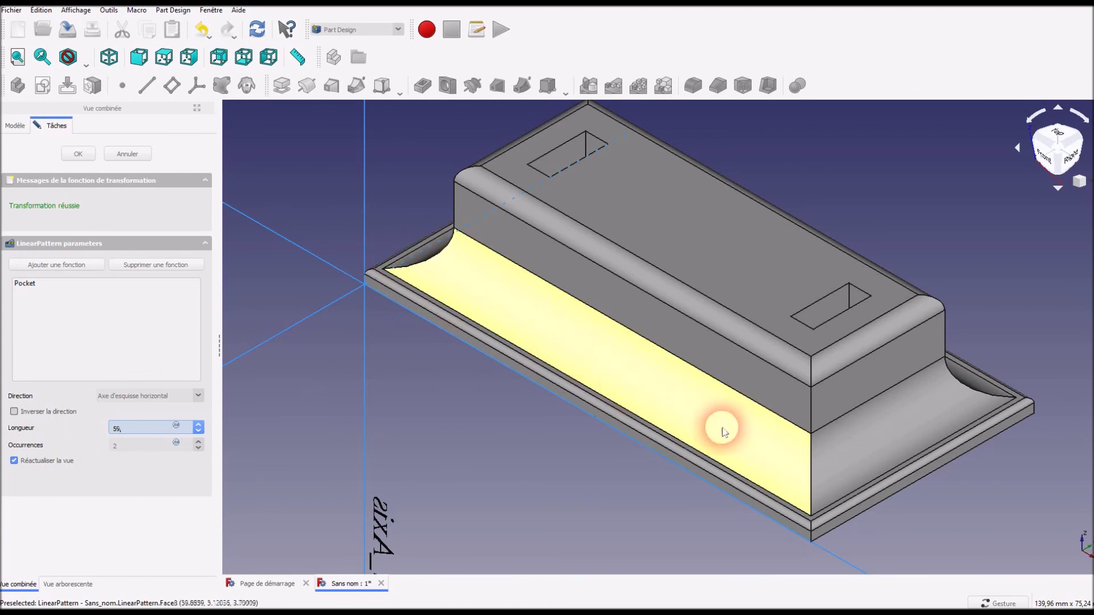
key(BackSpace)
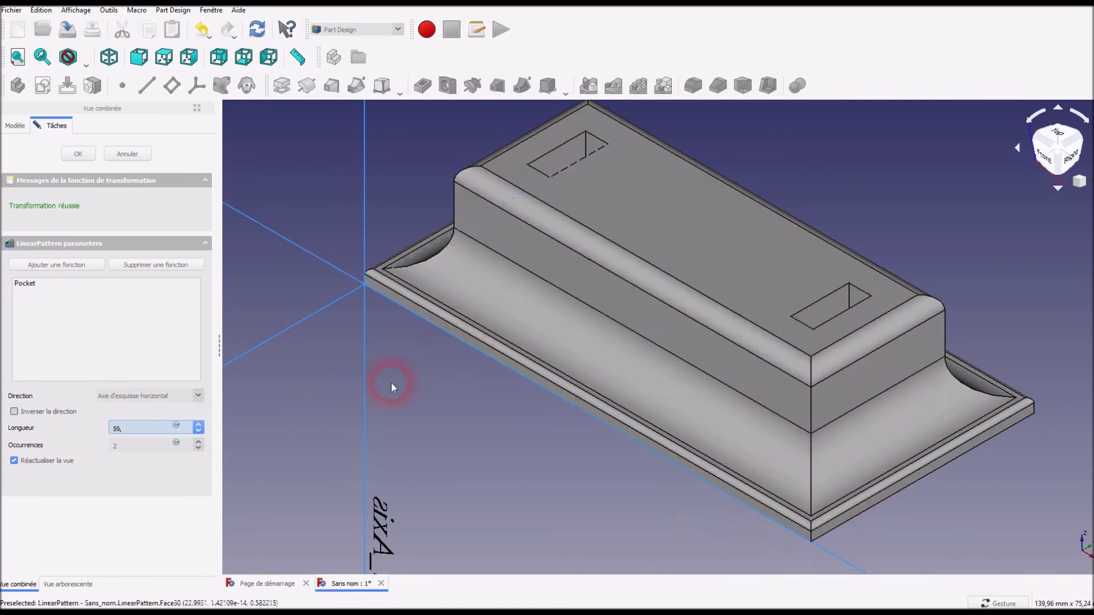
Set the linear pattern to 6 occurrences and accept it
click(117, 446)
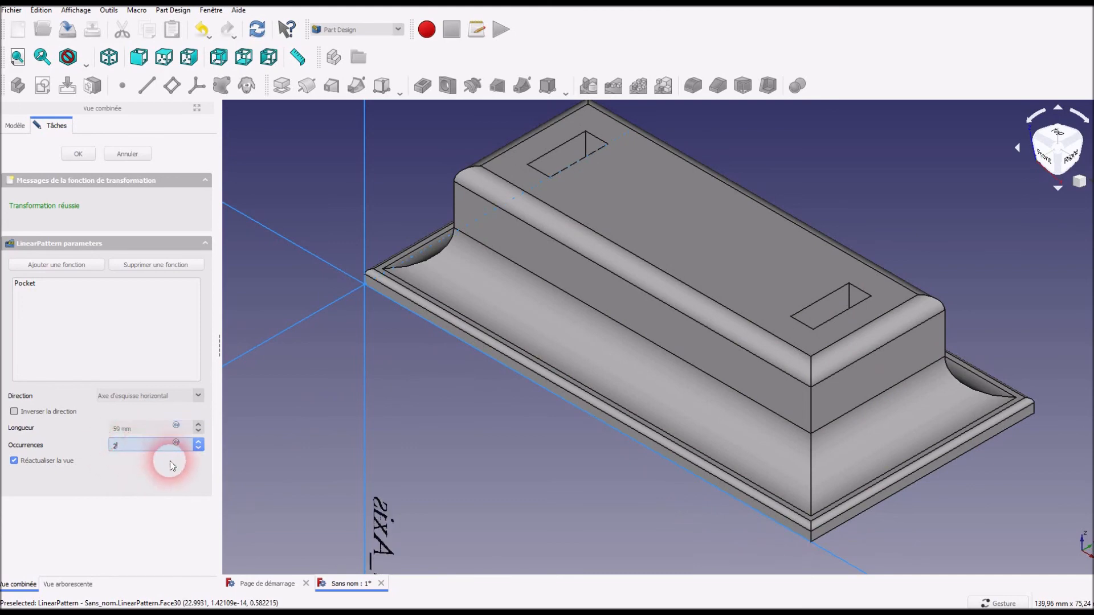
click(199, 443)
click(199, 442)
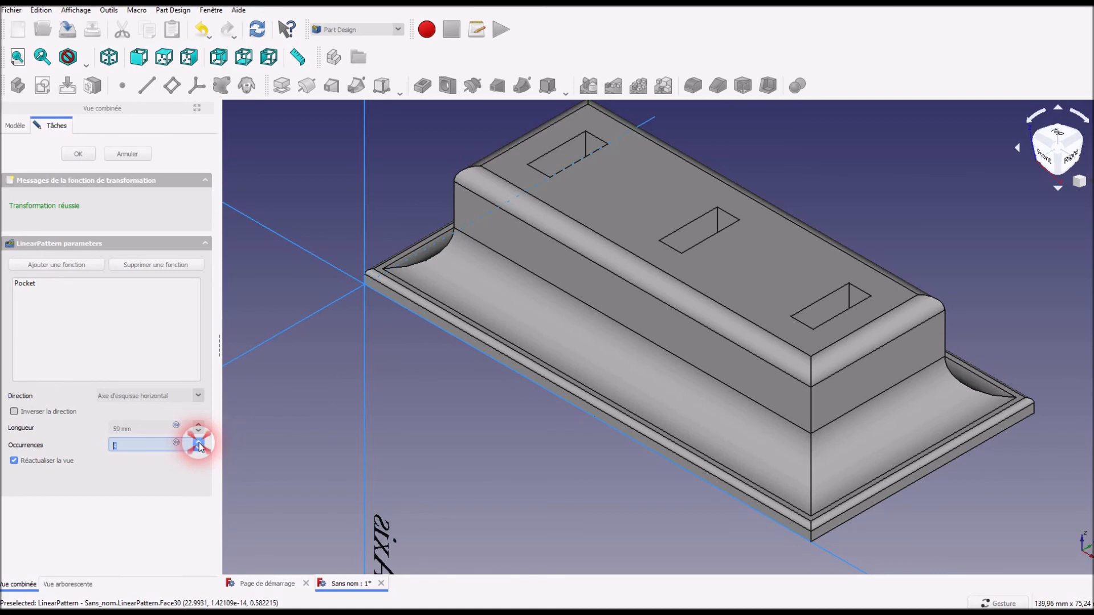
click(199, 443)
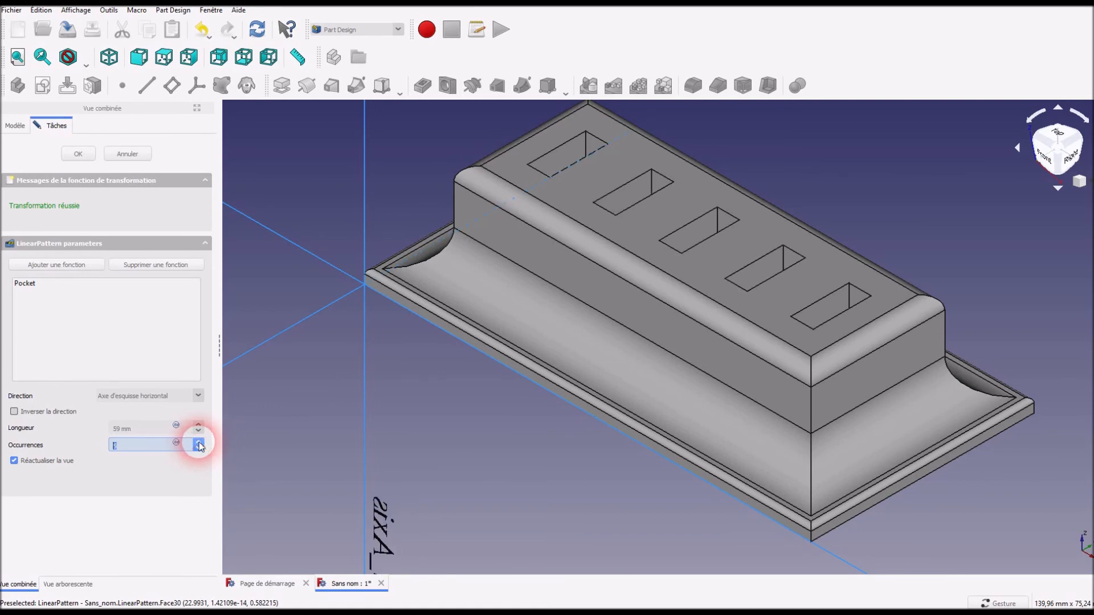
click(199, 443)
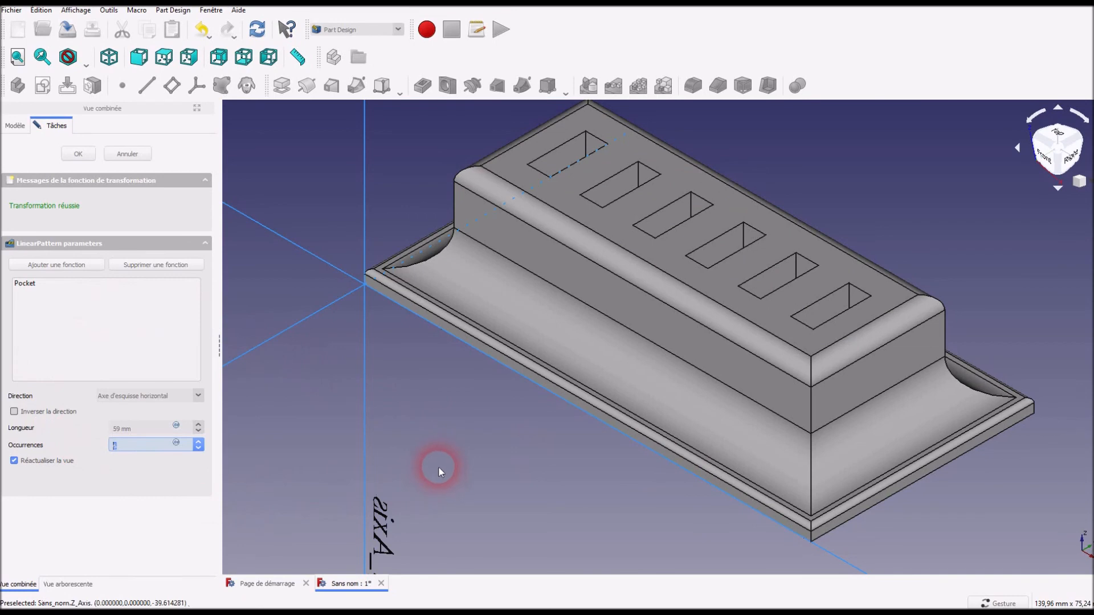
click(80, 162)
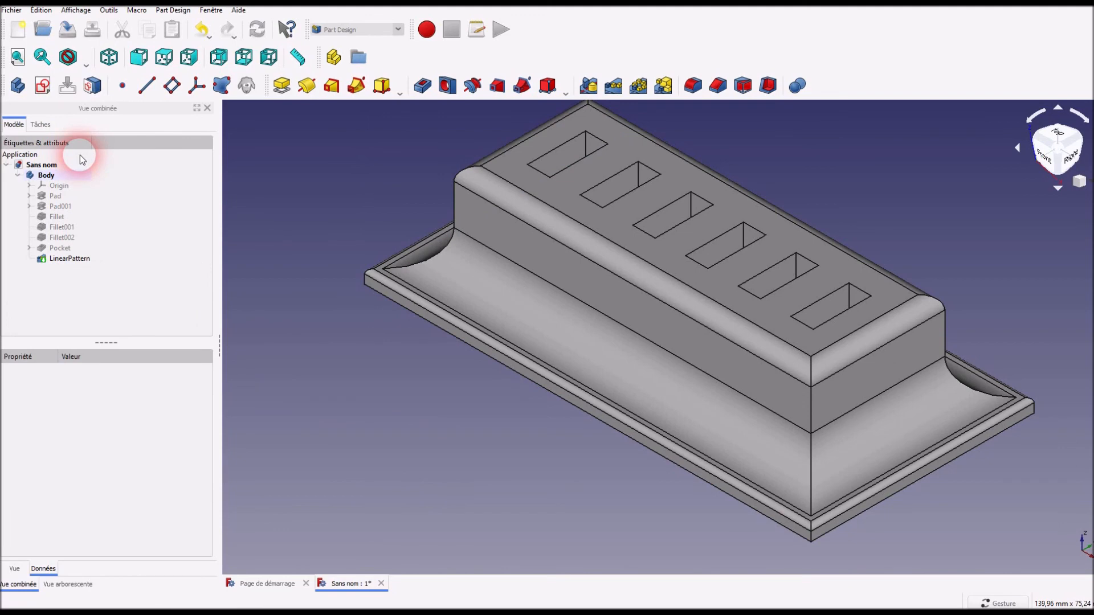
Select the finished solid with its six pockets and bring up the file commands
click(18, 56)
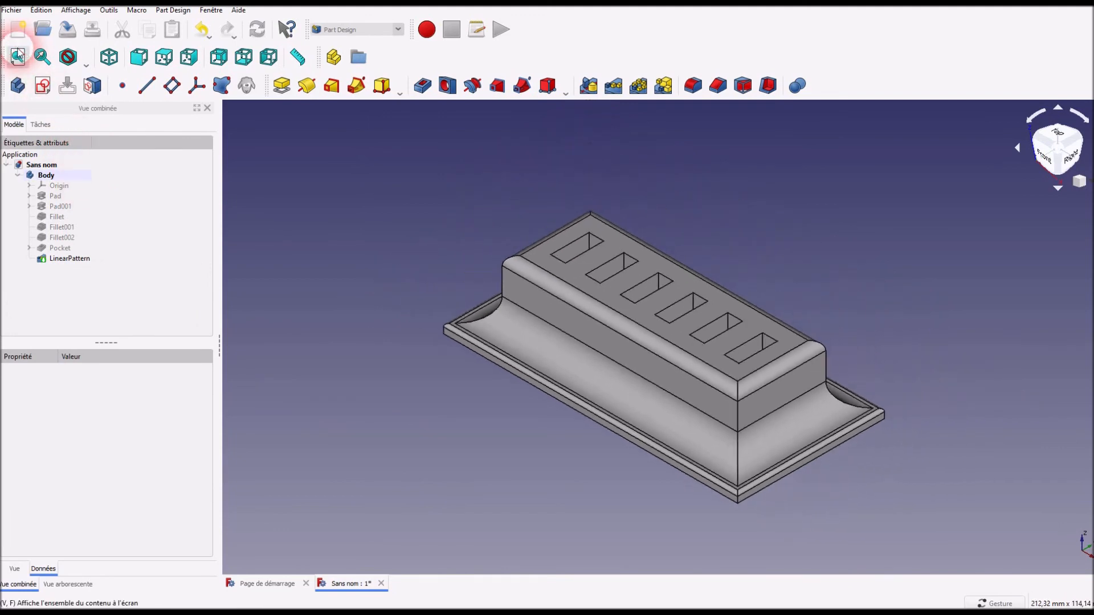
click(476, 427)
drag(491, 496, 560, 567)
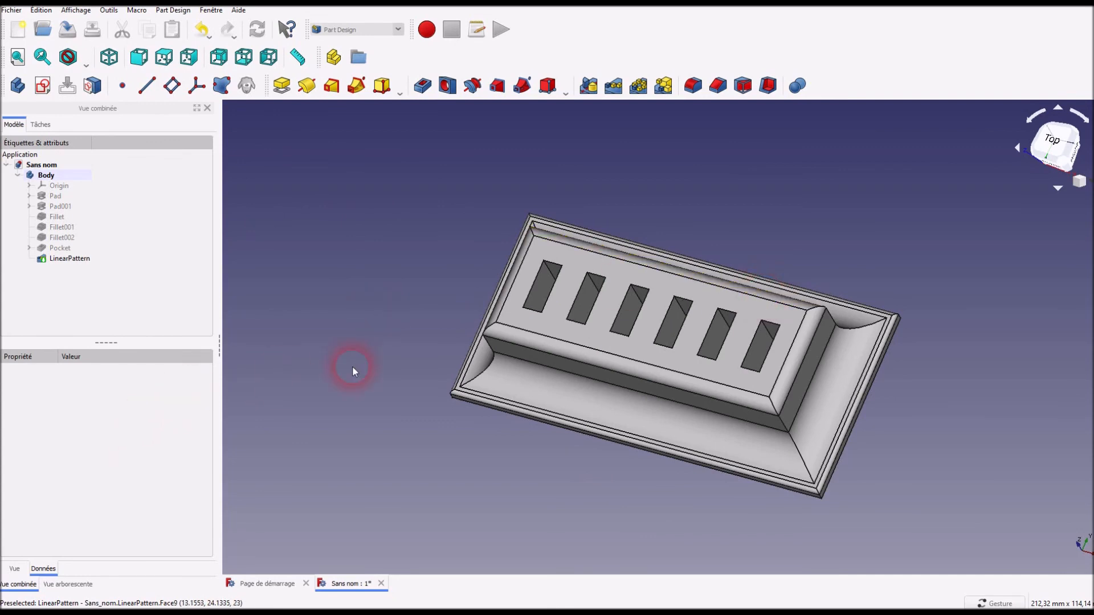
click(561, 327)
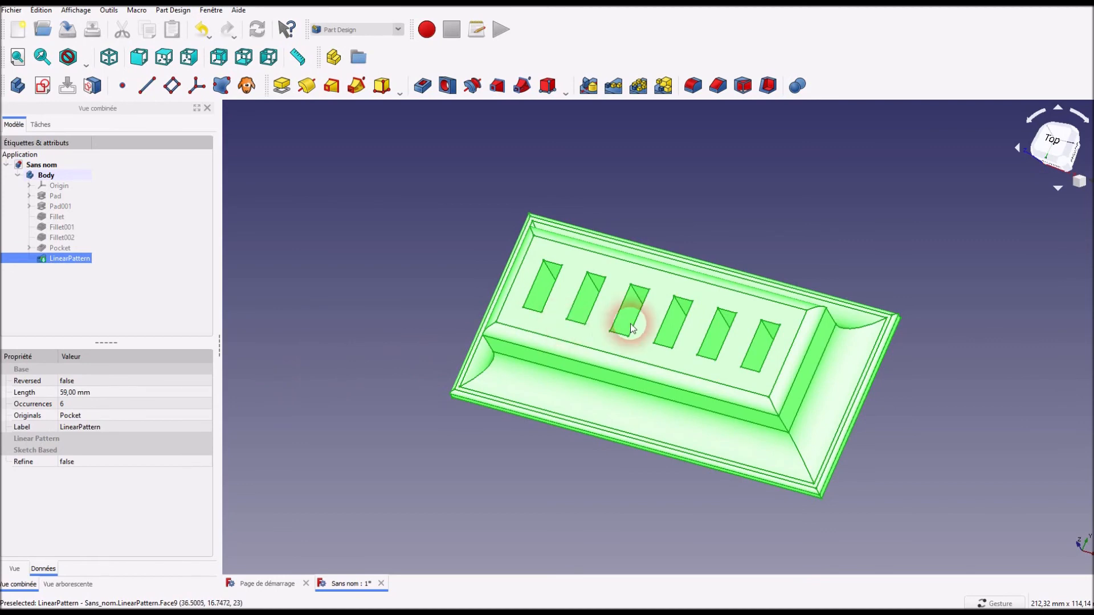
click(12, 10)
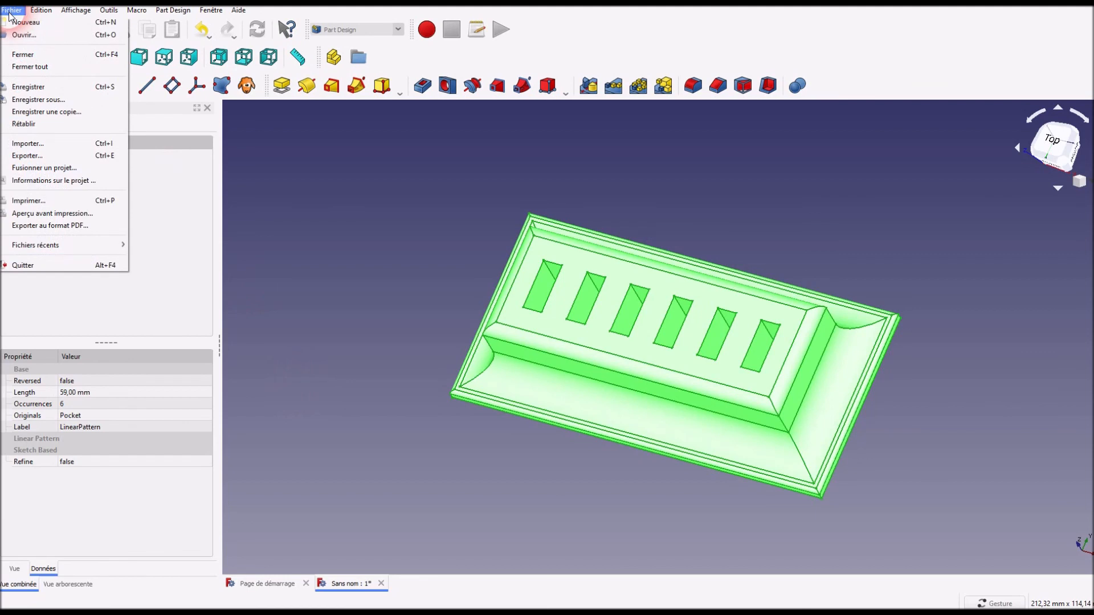